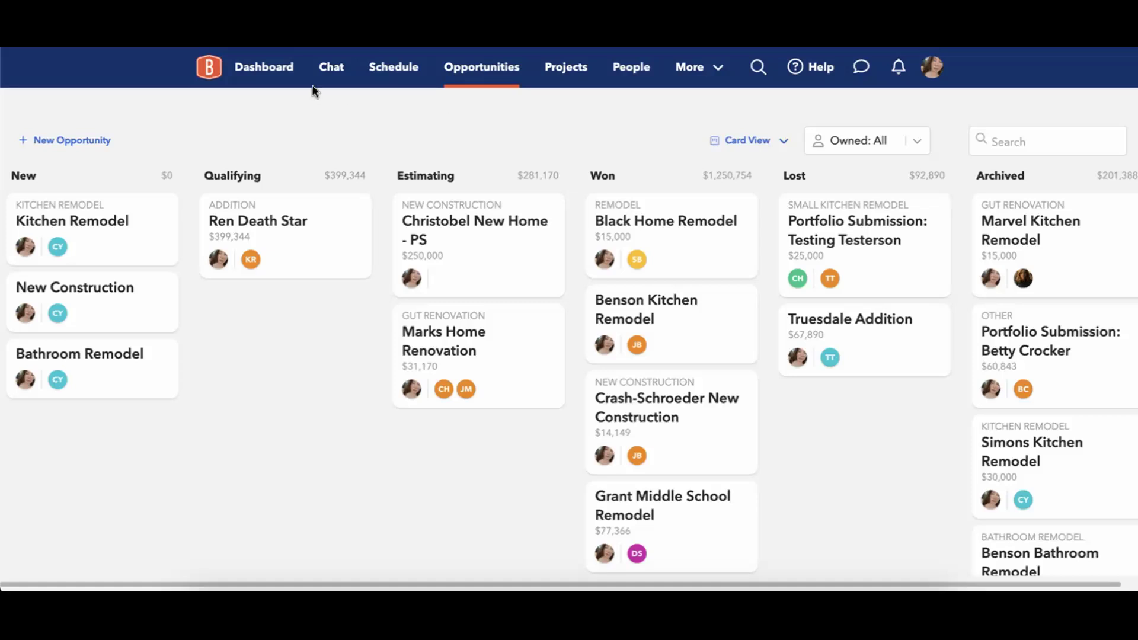
# Go from the Opportunities board to the Dashboard.
pyautogui.click(268, 68)
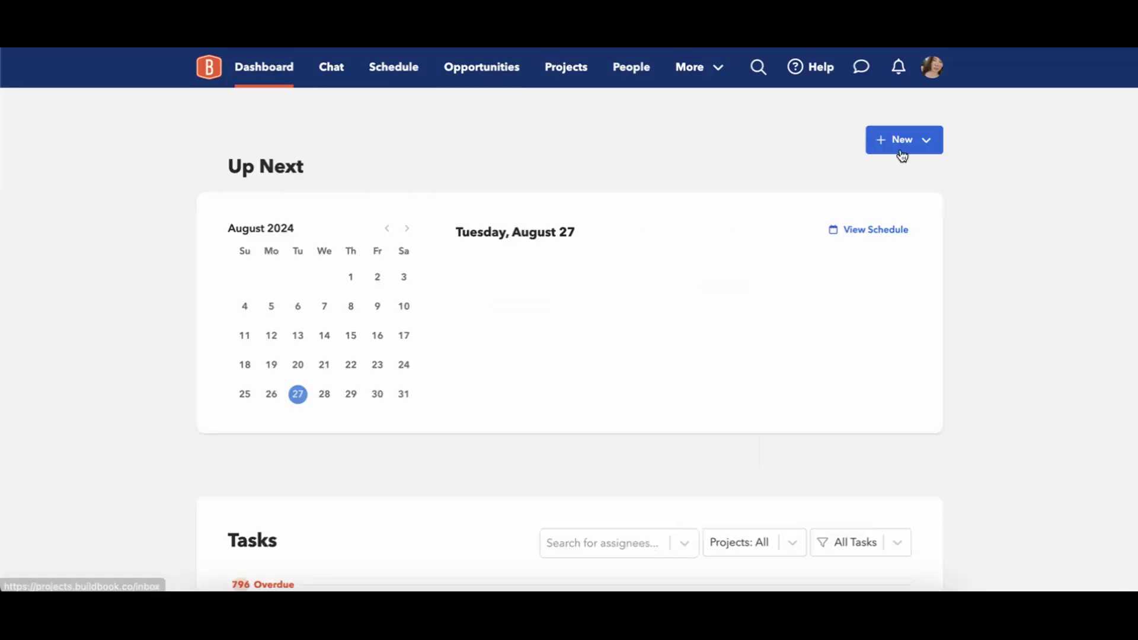
# Open the Estimates list from the More menu in the top bar.
pyautogui.click(912, 142)
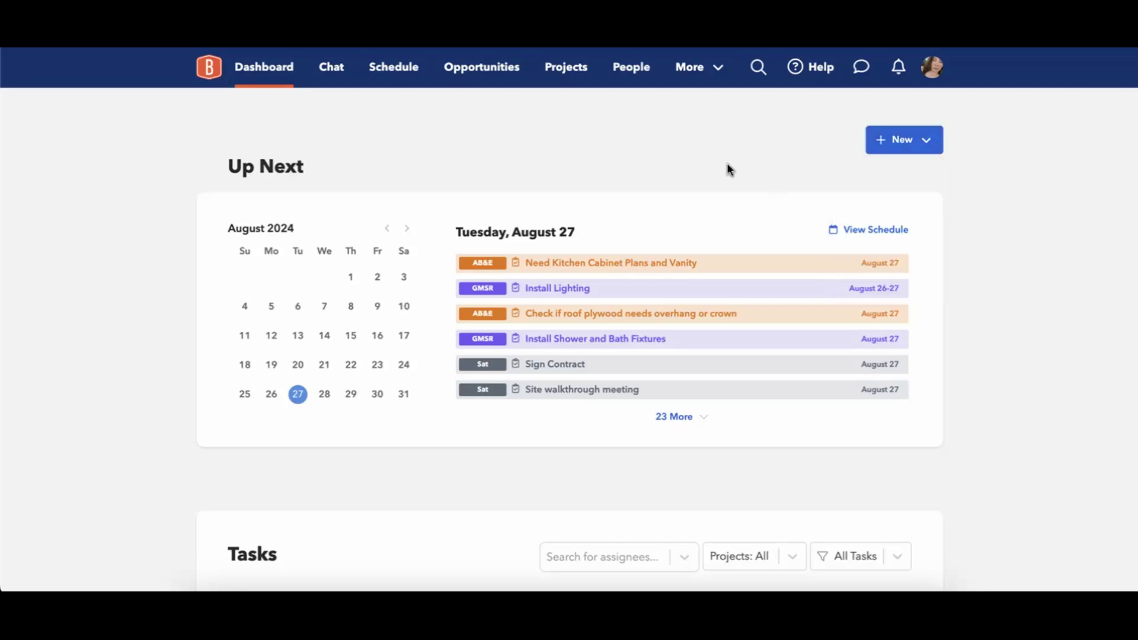
pyautogui.click(691, 69)
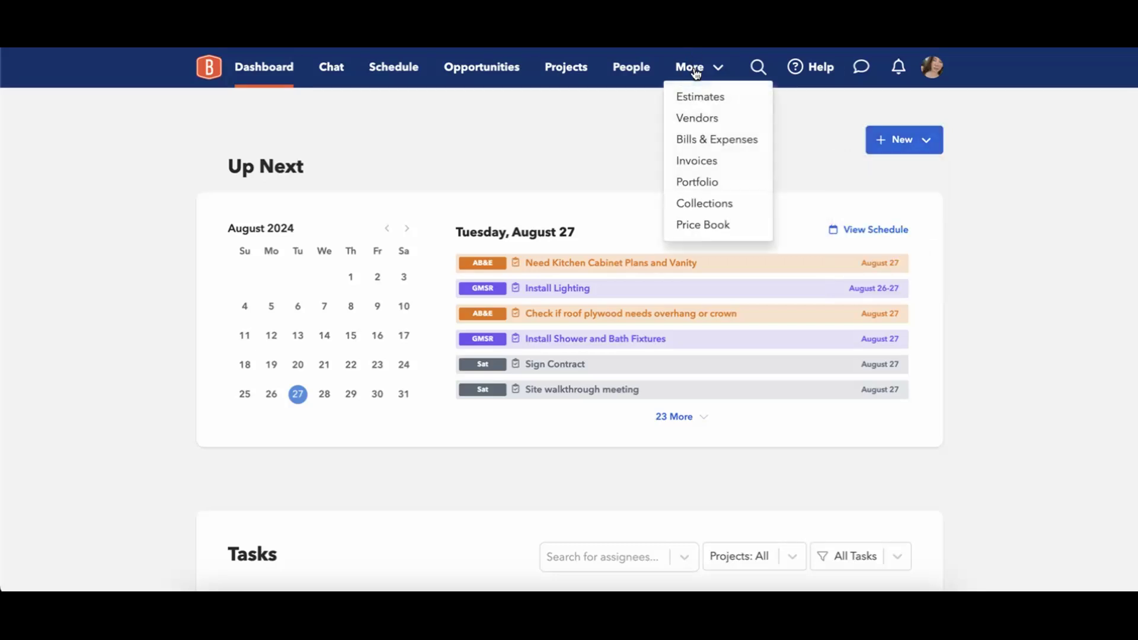
pyautogui.click(708, 102)
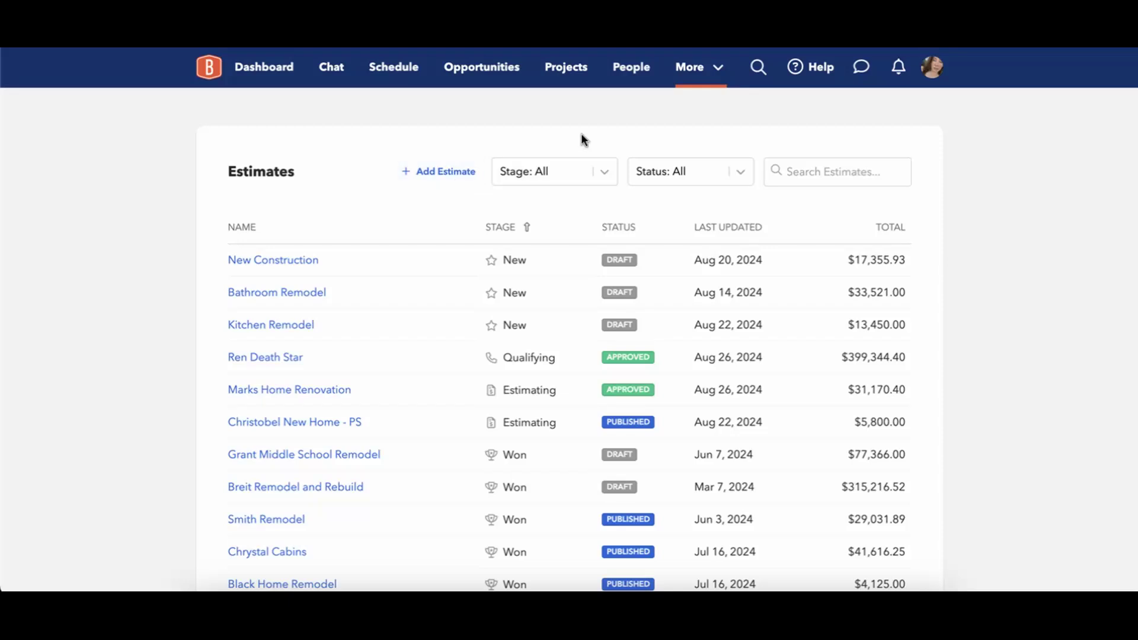
# Return to the Opportunities board.
pyautogui.click(481, 76)
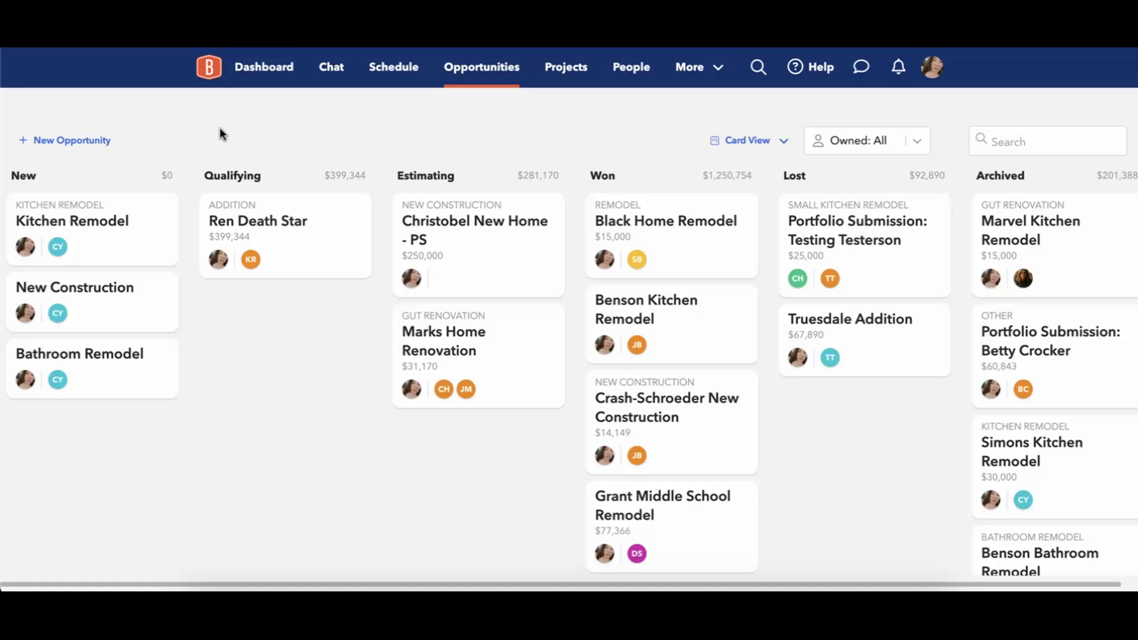
# Start a new opportunity titled 'Black Basement Remodel' and move to the client fields.
pyautogui.click(83, 144)
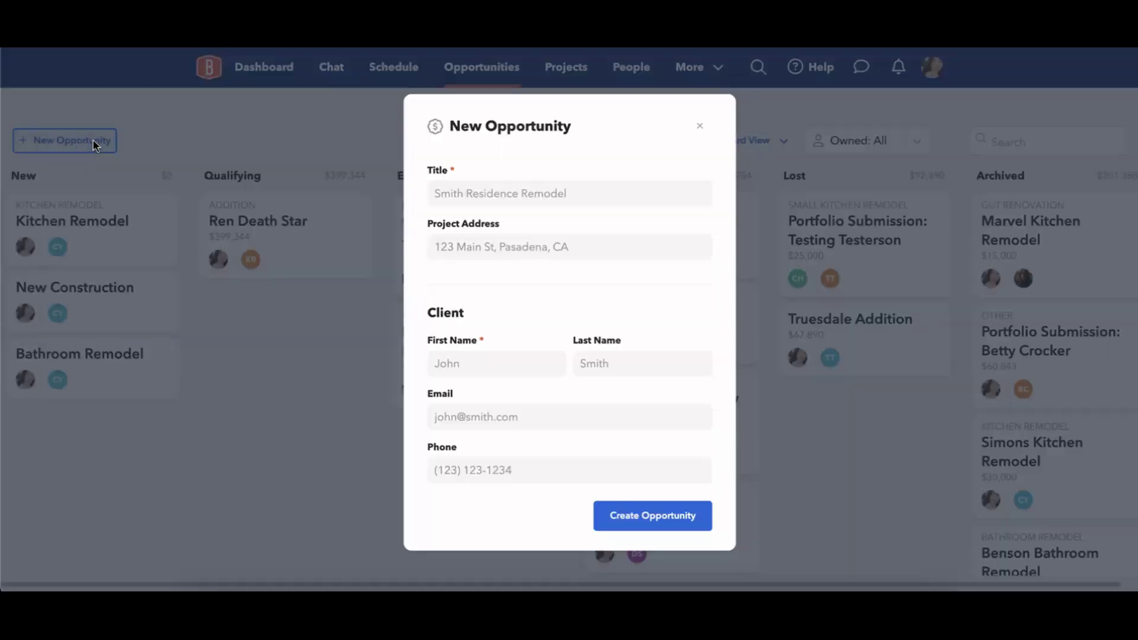
pyautogui.click(464, 194)
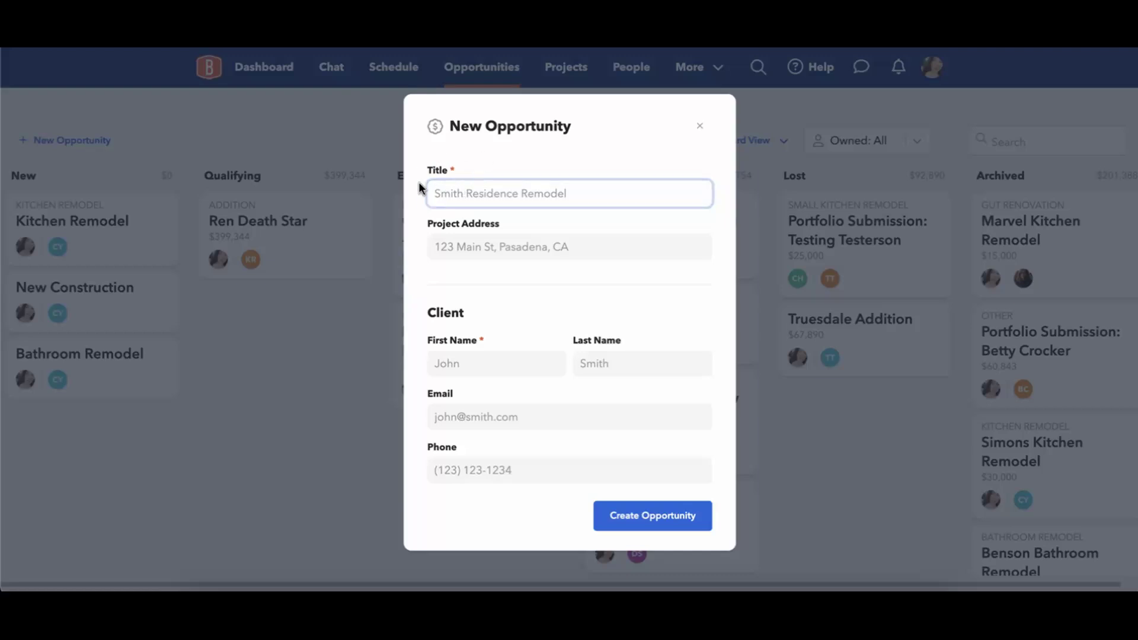
pyautogui.write('Black Basement Remodel')
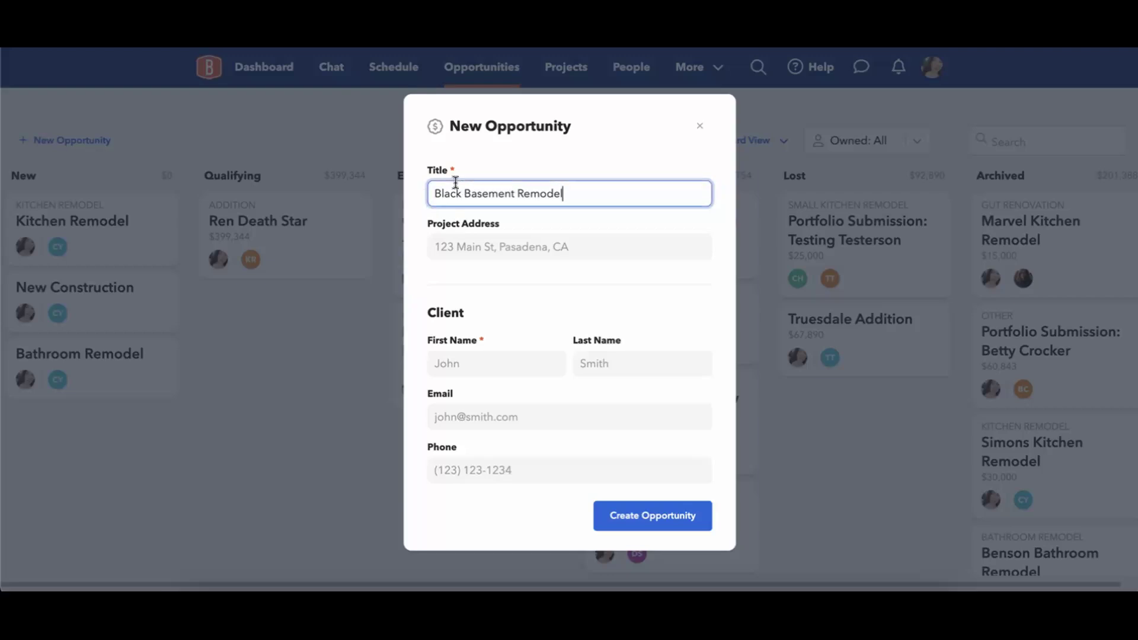
pyautogui.click(553, 212)
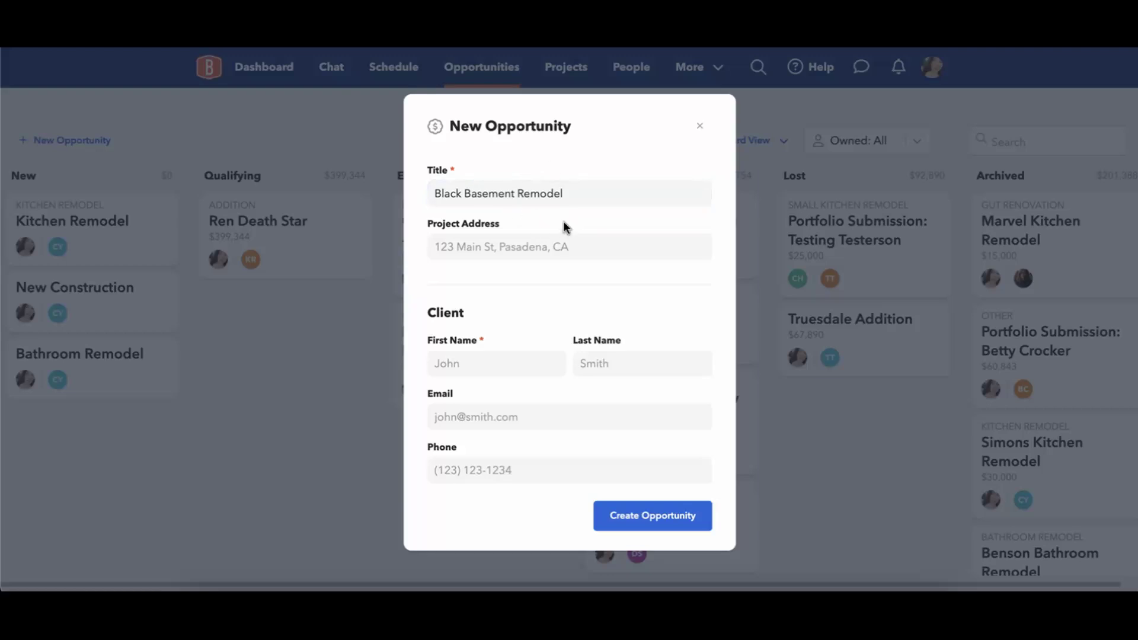
pyautogui.click(511, 240)
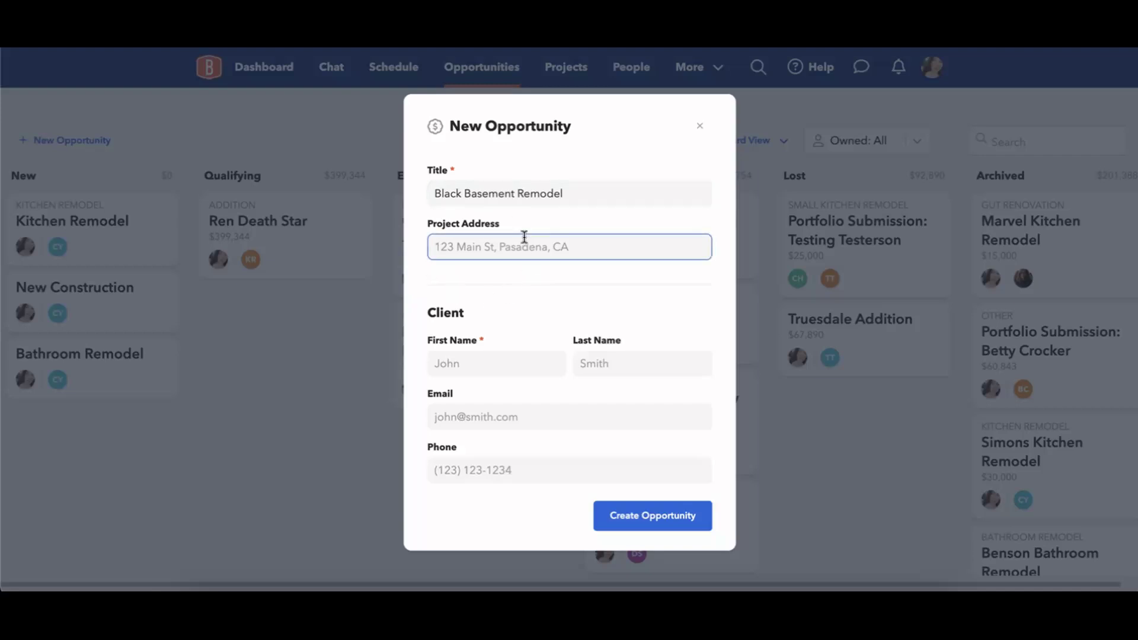
pyautogui.click(482, 363)
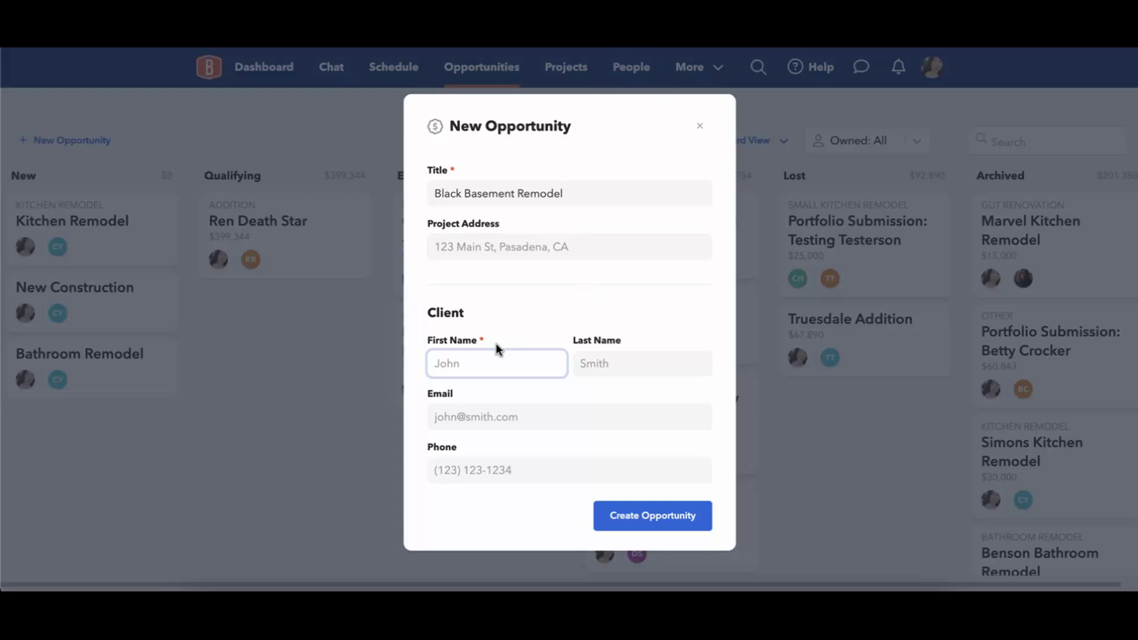
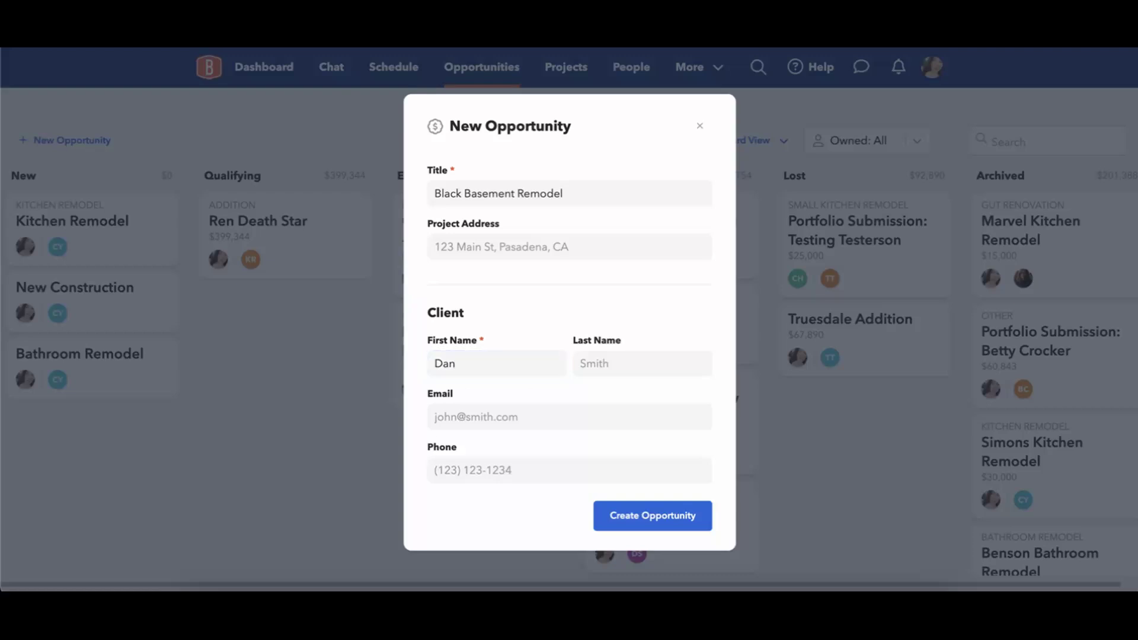
# Type a client's first and last name by hand, then clear both name fields.
pyautogui.click(652, 377)
pyautogui.click(538, 415)
pyautogui.click(529, 471)
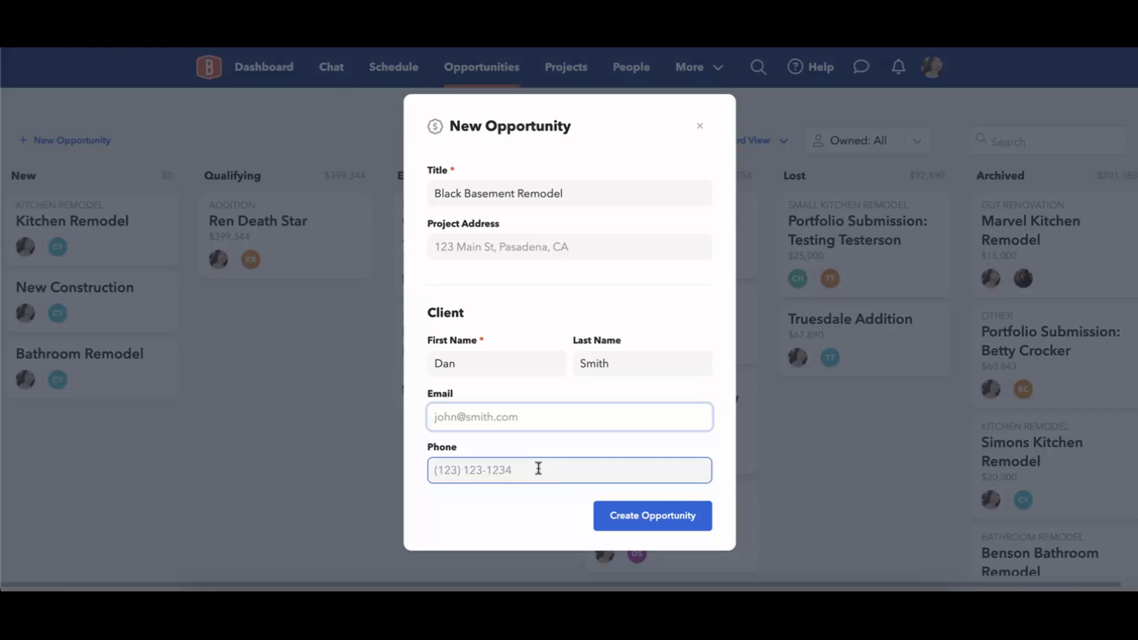
pyautogui.doubleClick(508, 363)
pyautogui.press('BackSpace')
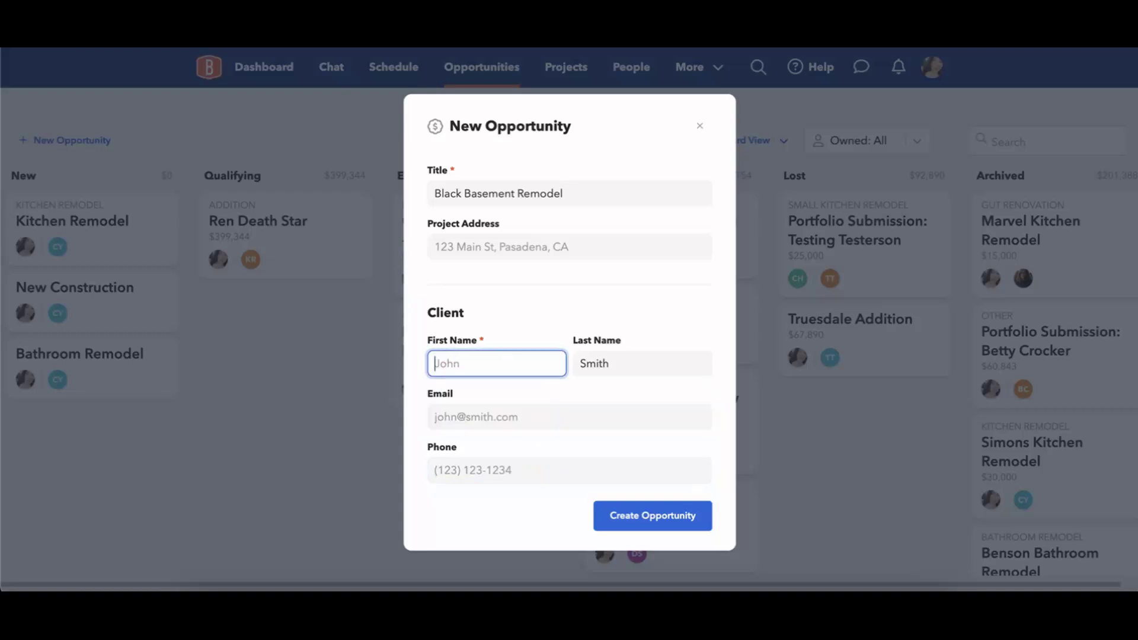
pyautogui.click(640, 363)
pyautogui.doubleClick(640, 363)
pyautogui.press('BackSpace')
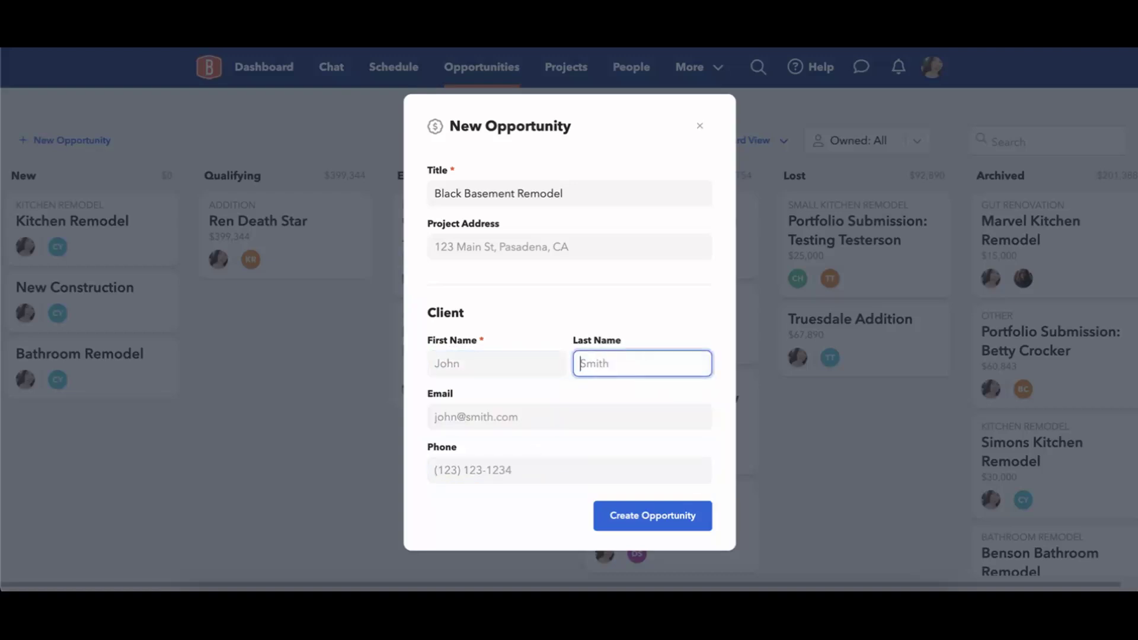
# Search contacts and attach an existing client, replacing the first pick with another suggestion.
pyautogui.click(533, 358)
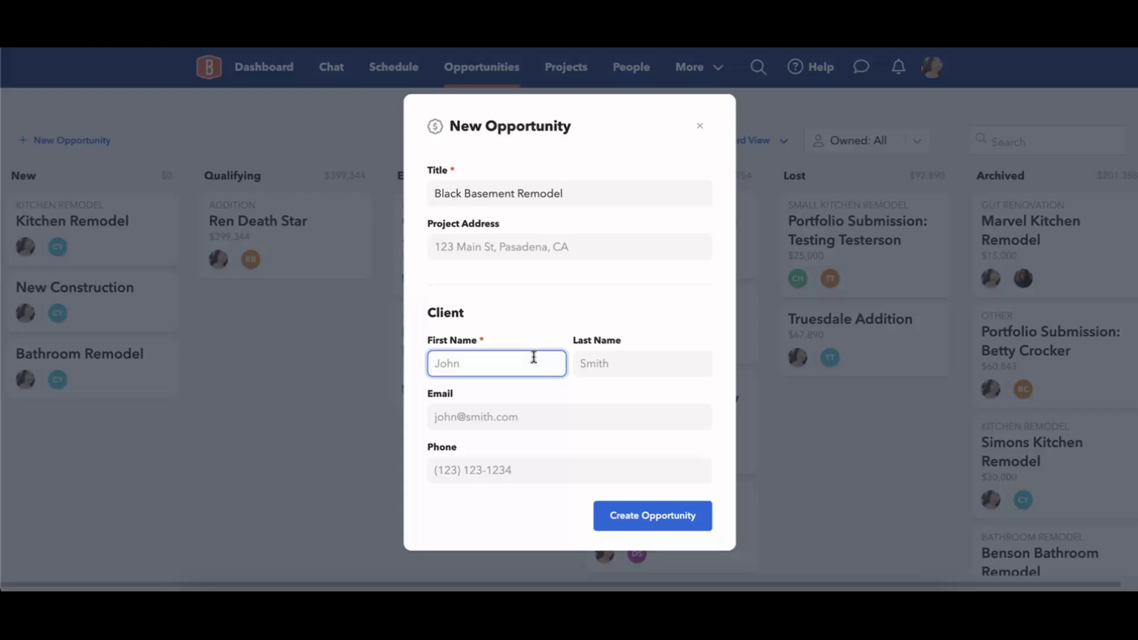
pyautogui.write('Siri')
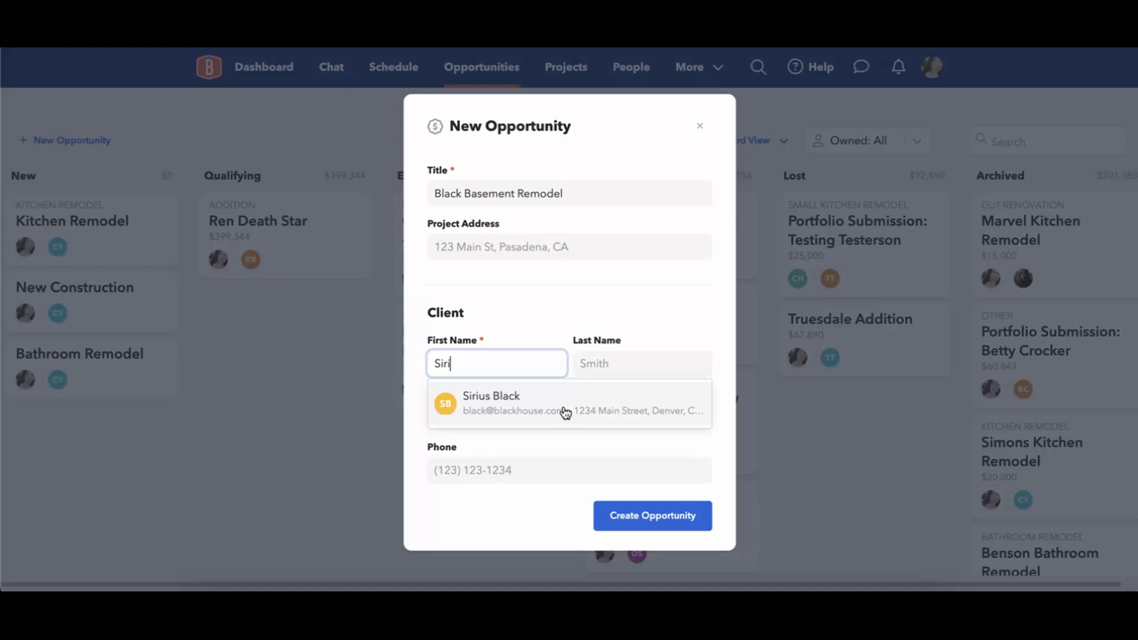
pyautogui.click(539, 408)
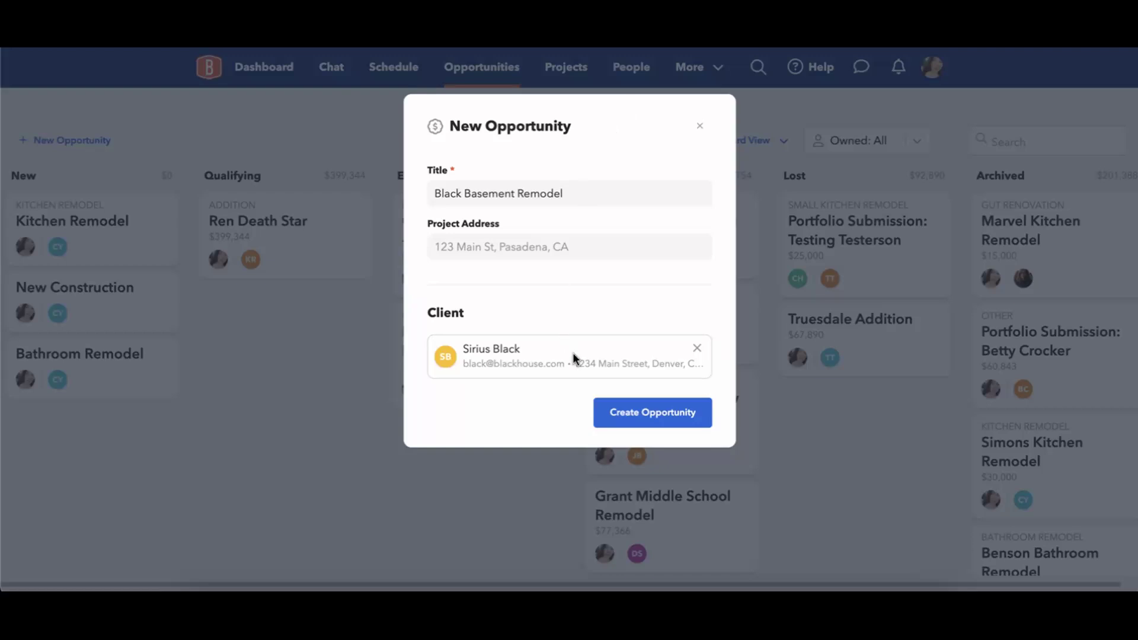
pyautogui.click(697, 348)
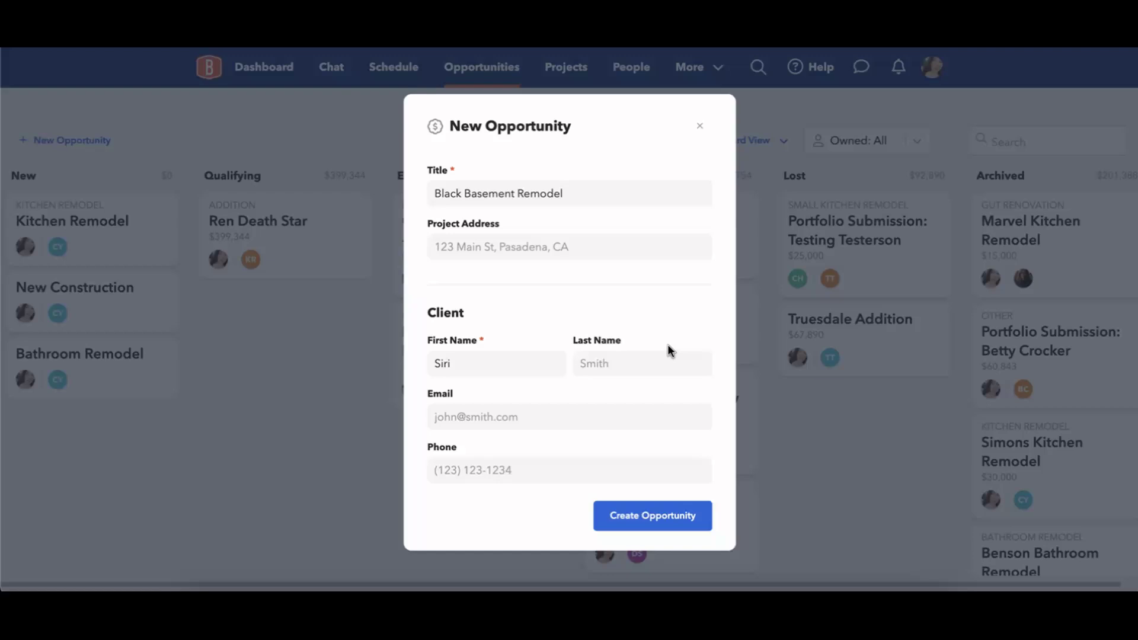
pyautogui.click(500, 367)
pyautogui.press('BackSpace')
pyautogui.press('BackSpace')
pyautogui.press('BackSpace')
pyautogui.press('BackSpace')
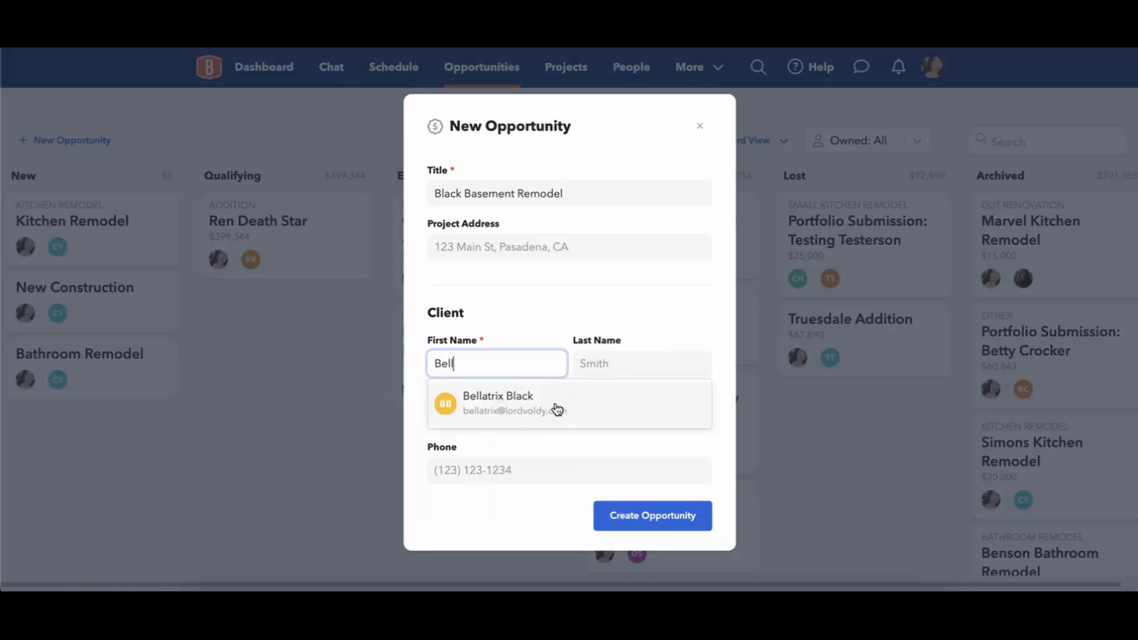
pyautogui.click(537, 408)
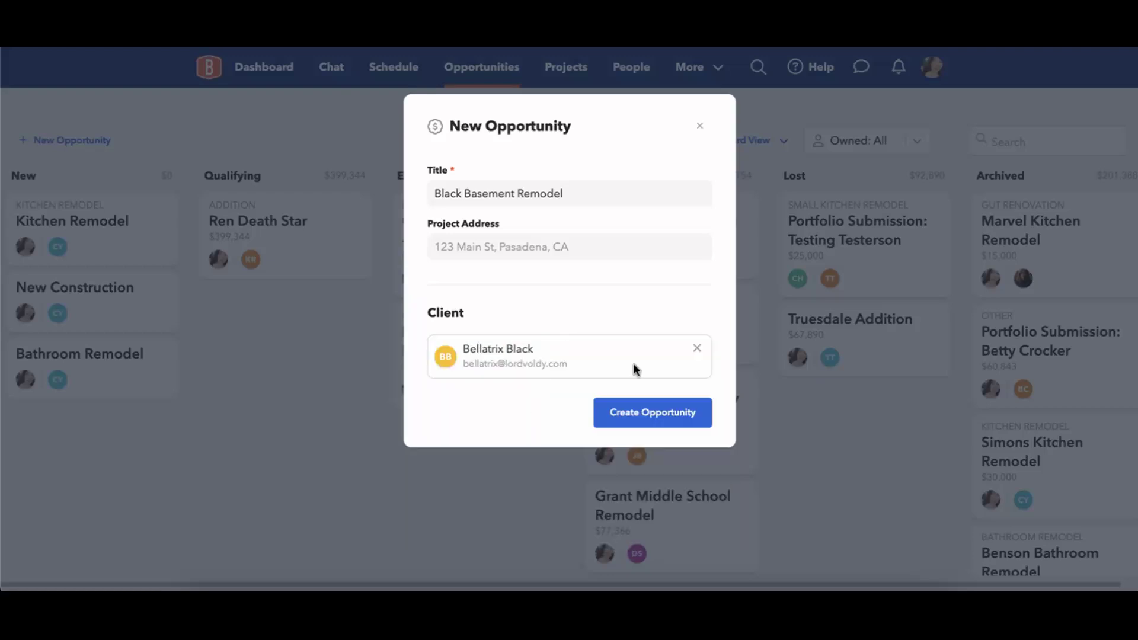
# Create the Black Basement Remodel opportunity, leaving Stage at New and Owner unchanged.
pyautogui.click(645, 416)
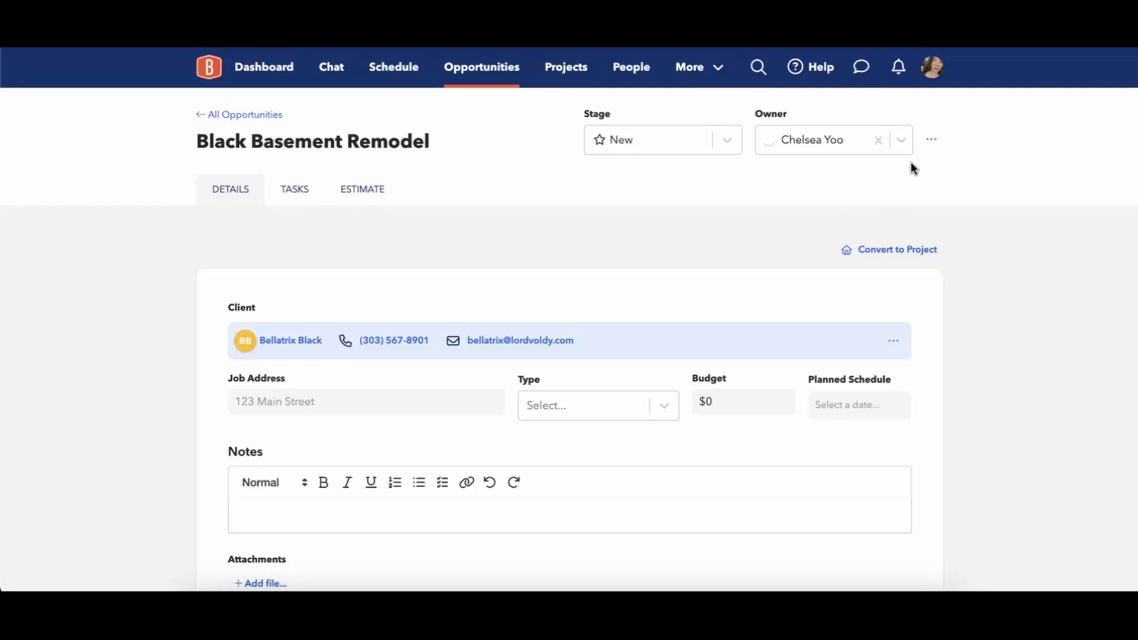
pyautogui.click(728, 143)
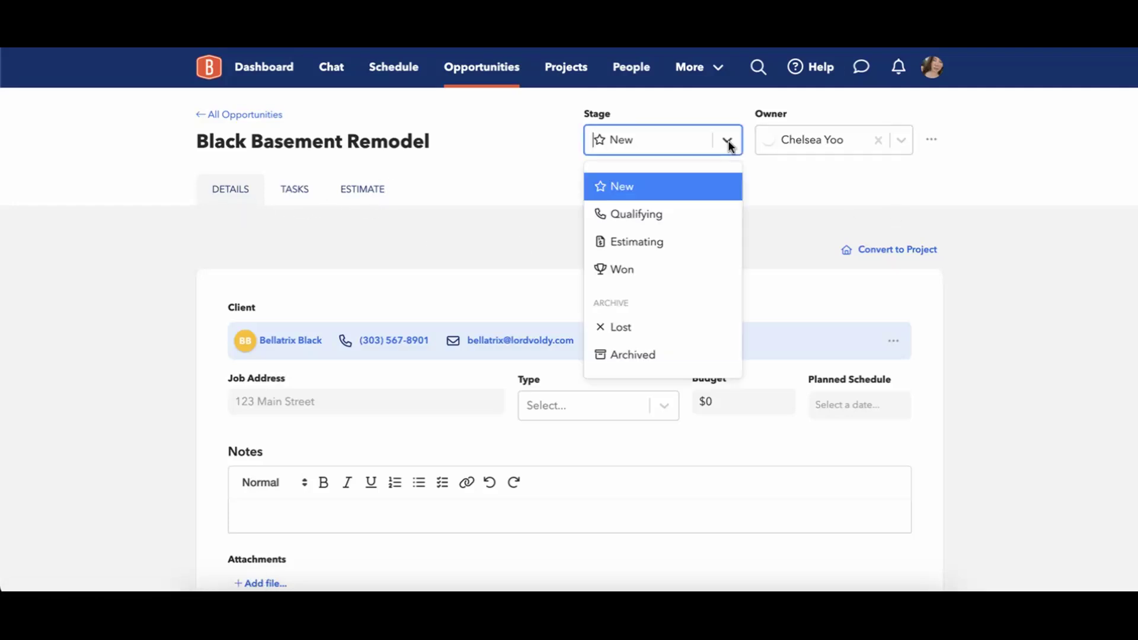
pyautogui.click(795, 171)
pyautogui.click(895, 141)
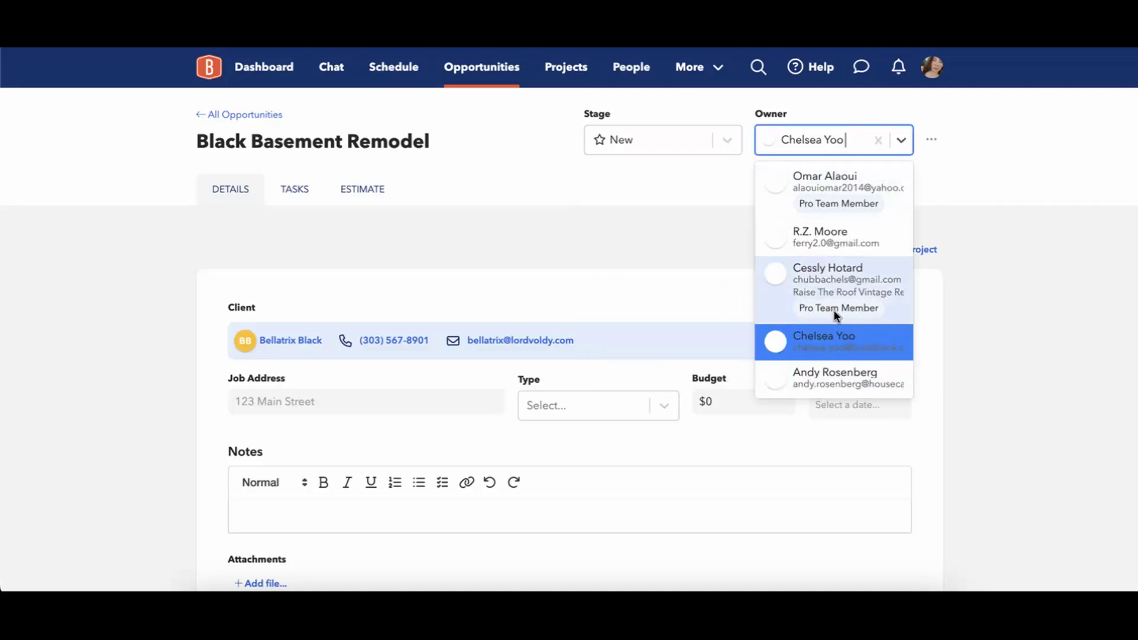
pyautogui.click(974, 152)
pyautogui.click(931, 139)
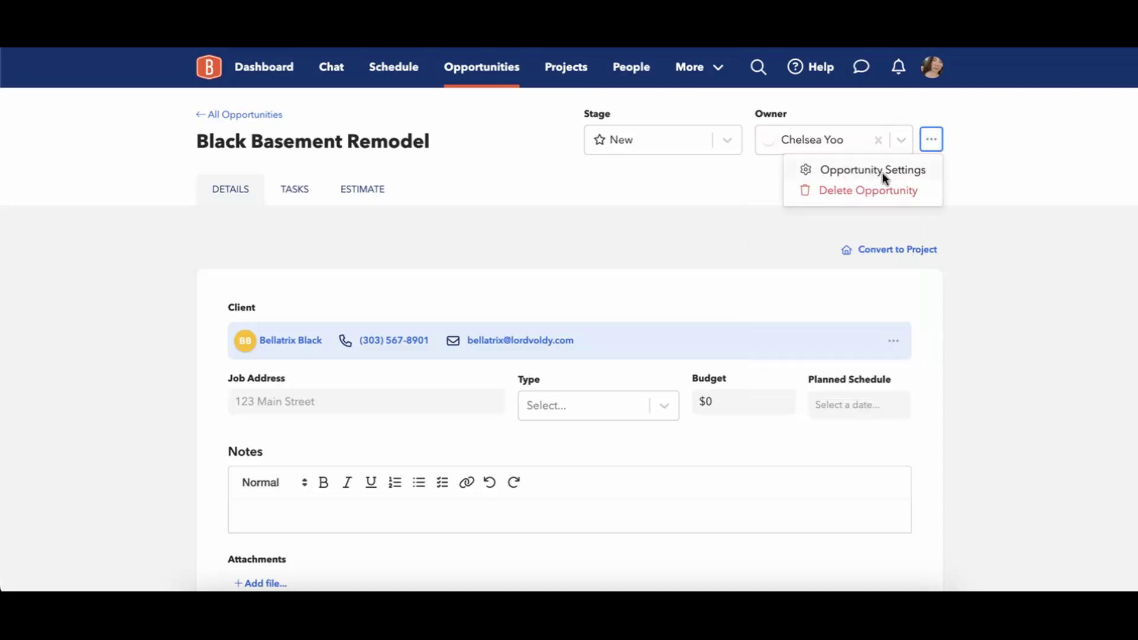
# Rename the opportunity from 'Black Basement Remodel' to 'Black Basement Addition'.
pyautogui.click(858, 173)
pyautogui.click(593, 188)
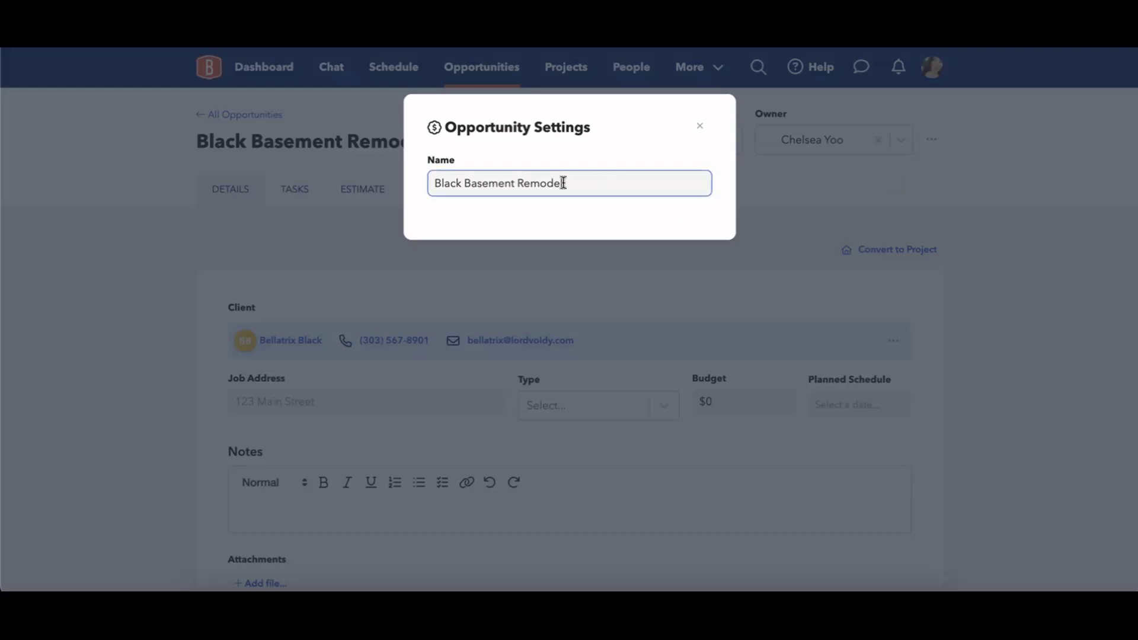
pyautogui.tripleClick(566, 181)
pyautogui.moveTo(566, 181); pyautogui.dragTo(483, 184)
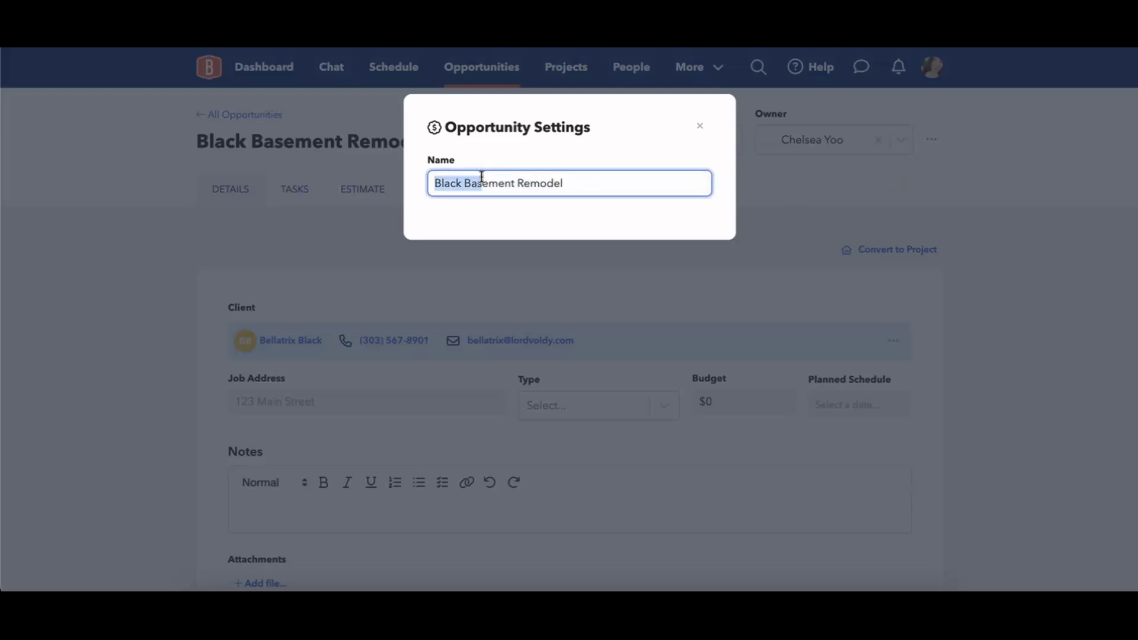
pyautogui.click(521, 190)
pyautogui.click(582, 188)
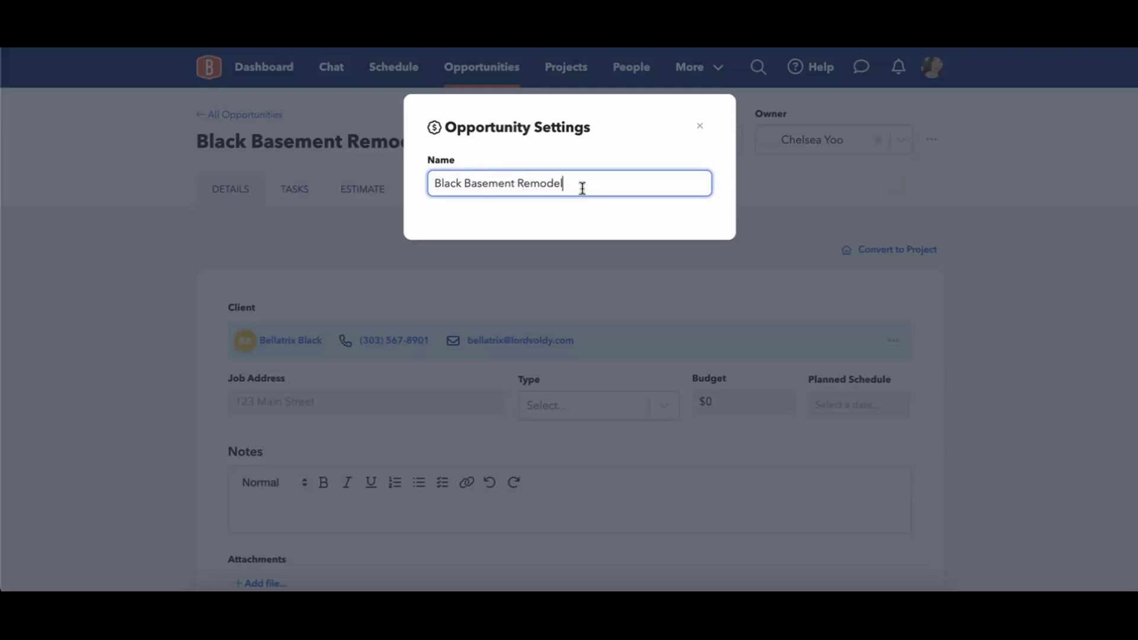
pyautogui.doubleClick(546, 183)
pyautogui.write('Addition')
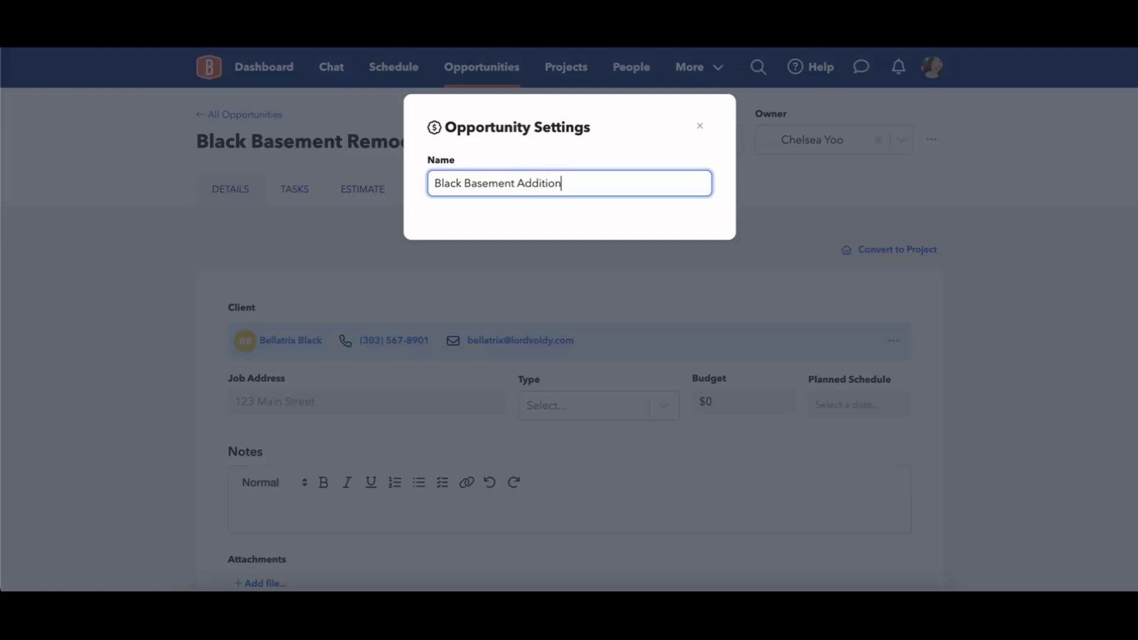
pyautogui.press('Return')
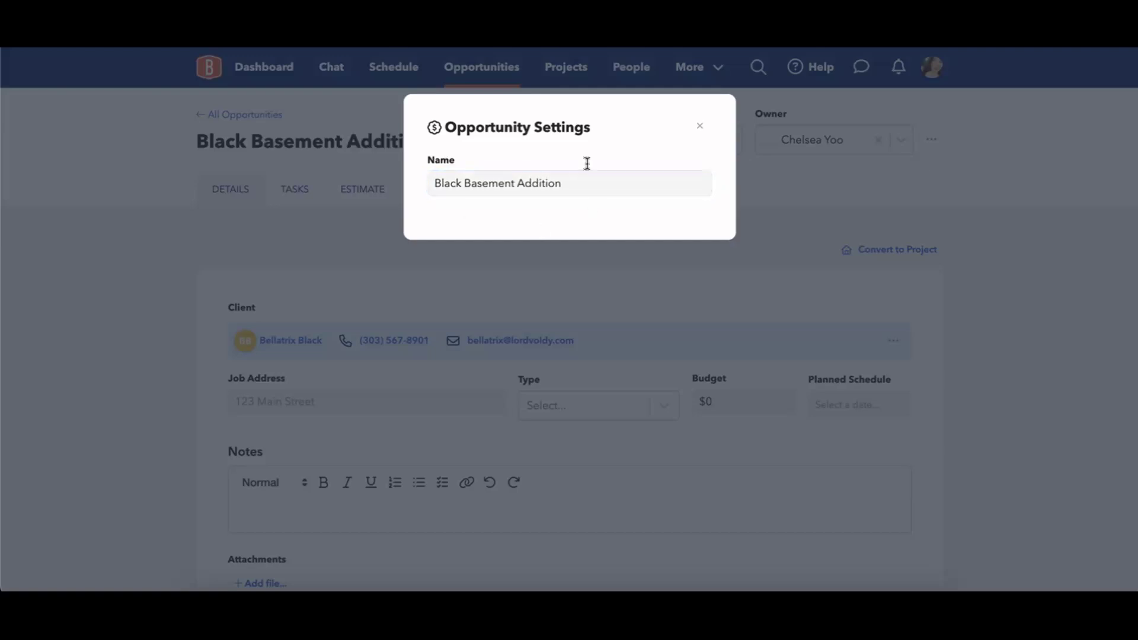
pyautogui.click(700, 126)
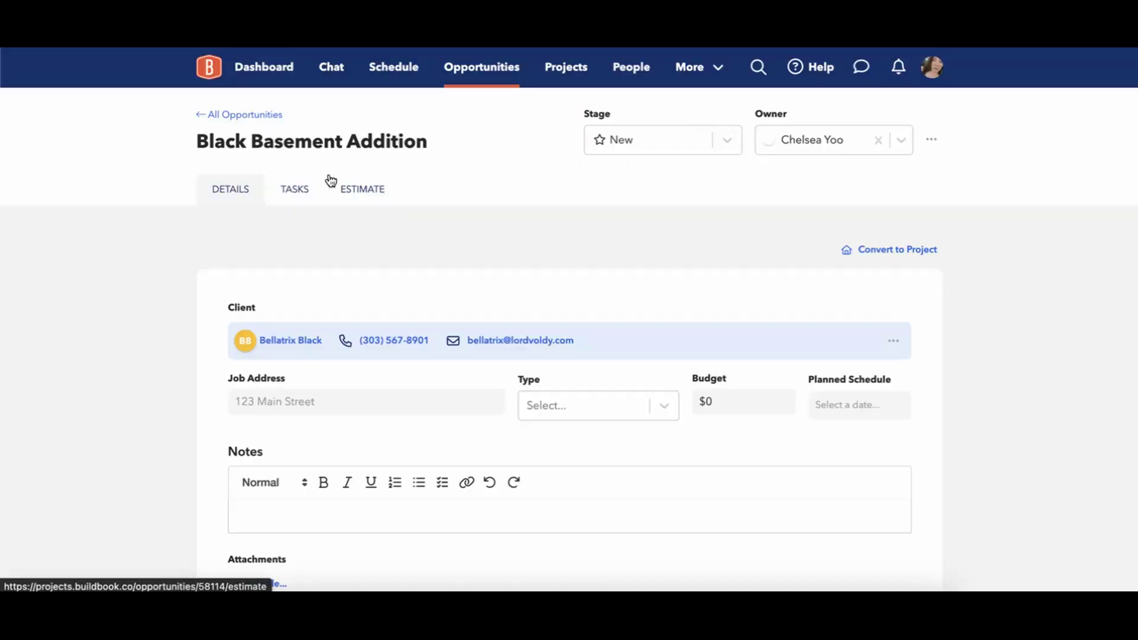
pyautogui.click(934, 142)
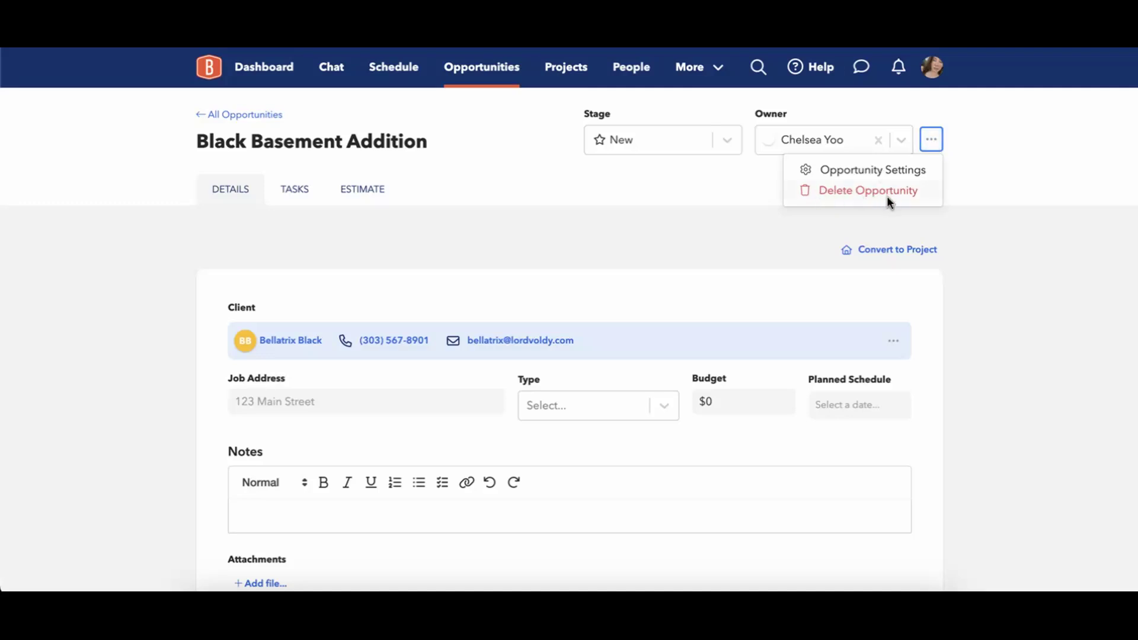
pyautogui.click(663, 247)
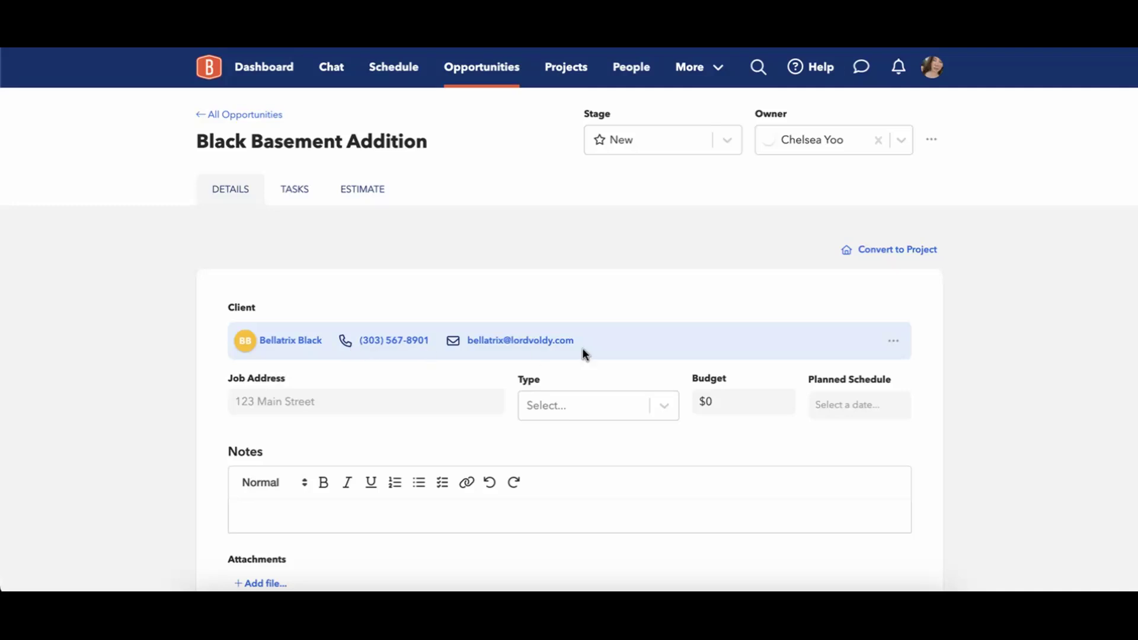
# Review the linked client's contact record, including the email and street address fields.
pyautogui.click(893, 342)
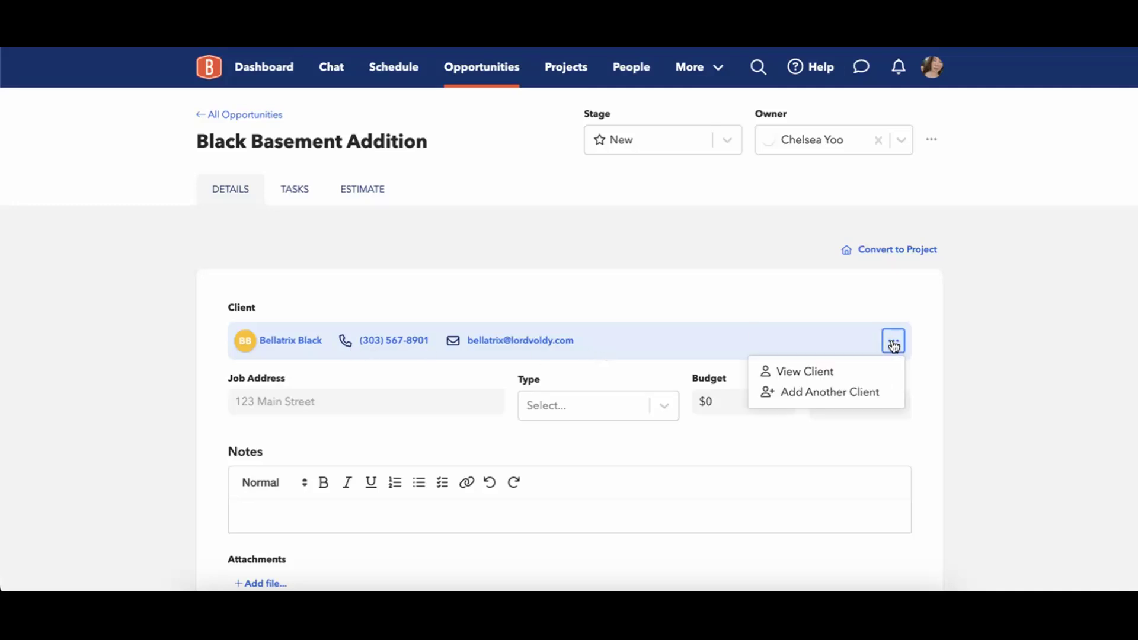
pyautogui.click(807, 371)
pyautogui.scroll(-5, 625, 451)
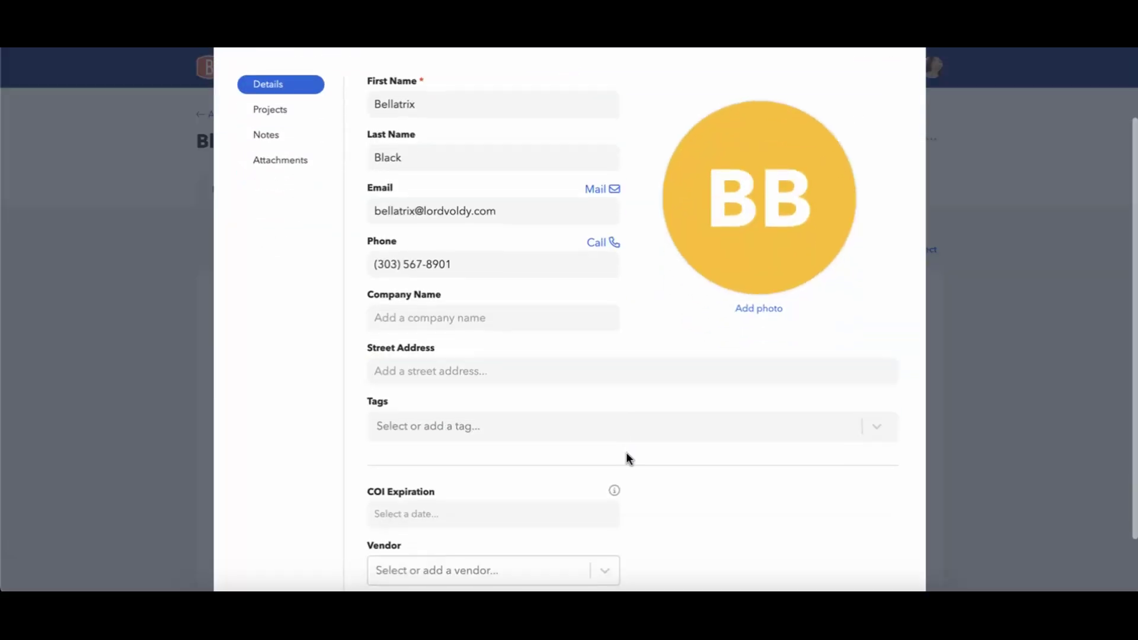
pyautogui.click(501, 130)
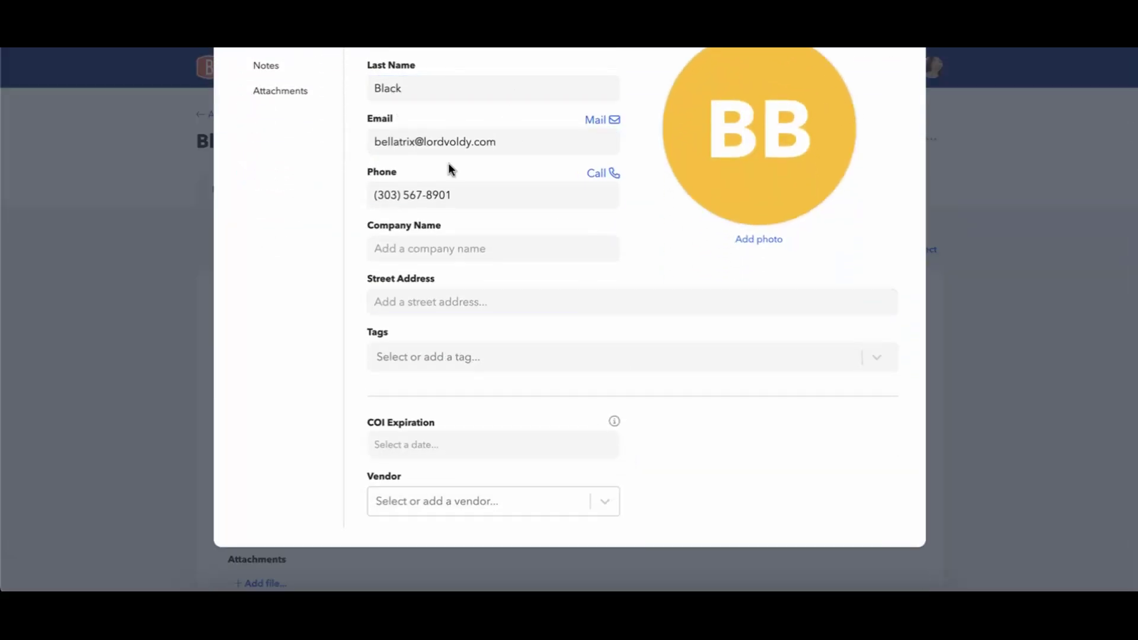
pyautogui.scroll(5, 427, 151)
pyautogui.click(516, 313)
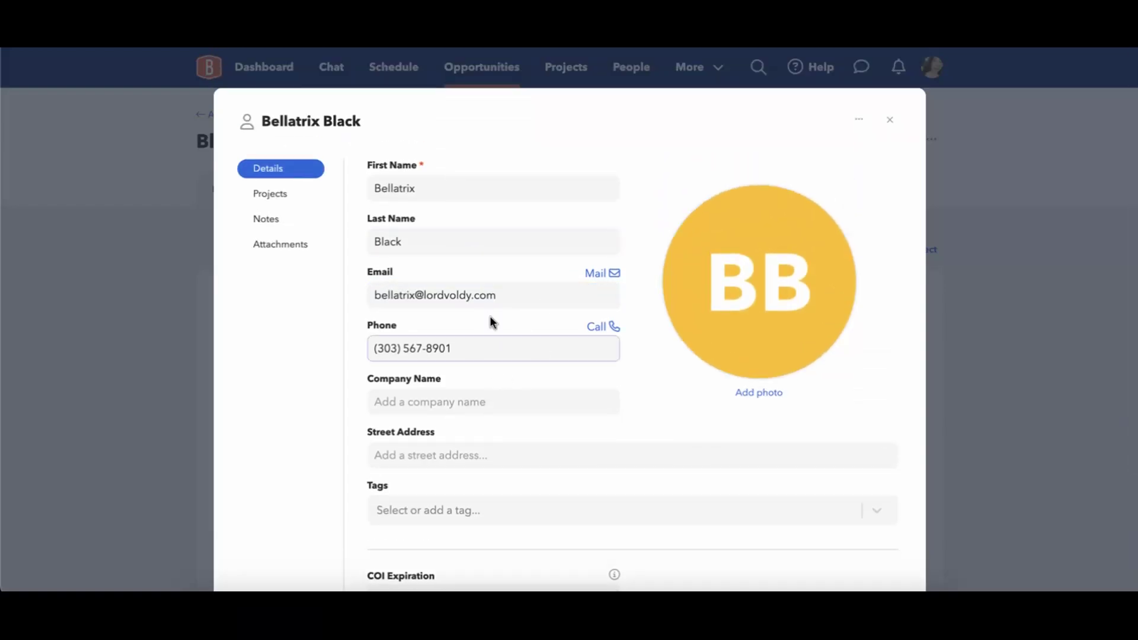
pyautogui.scroll(-2, 522, 424)
pyautogui.click(415, 386)
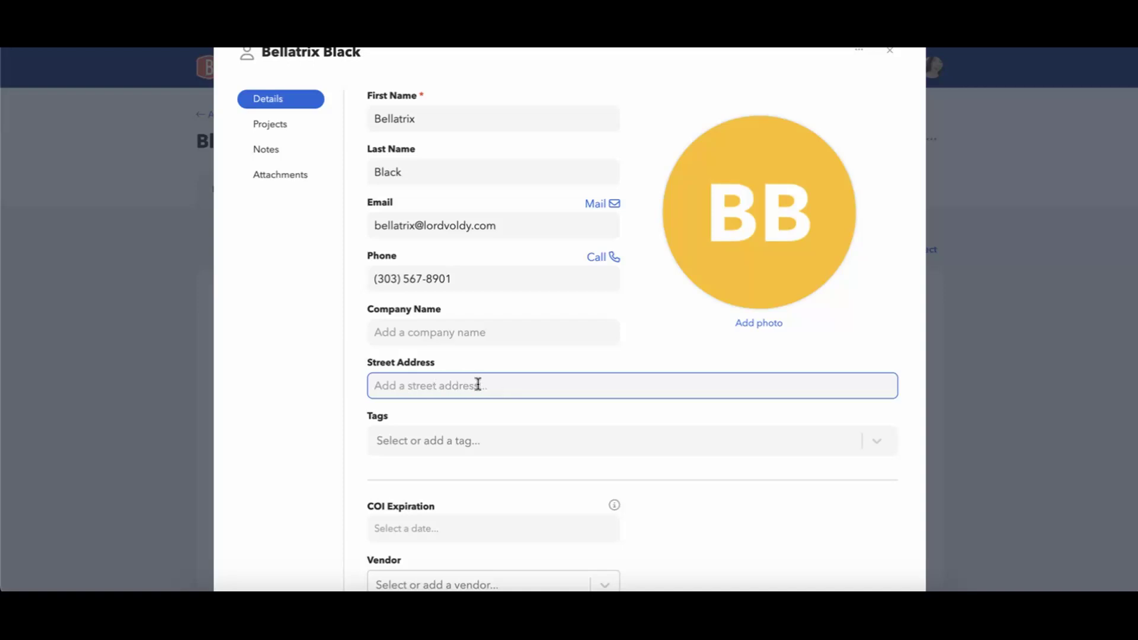
pyautogui.scroll(2, 544, 422)
pyautogui.click(892, 124)
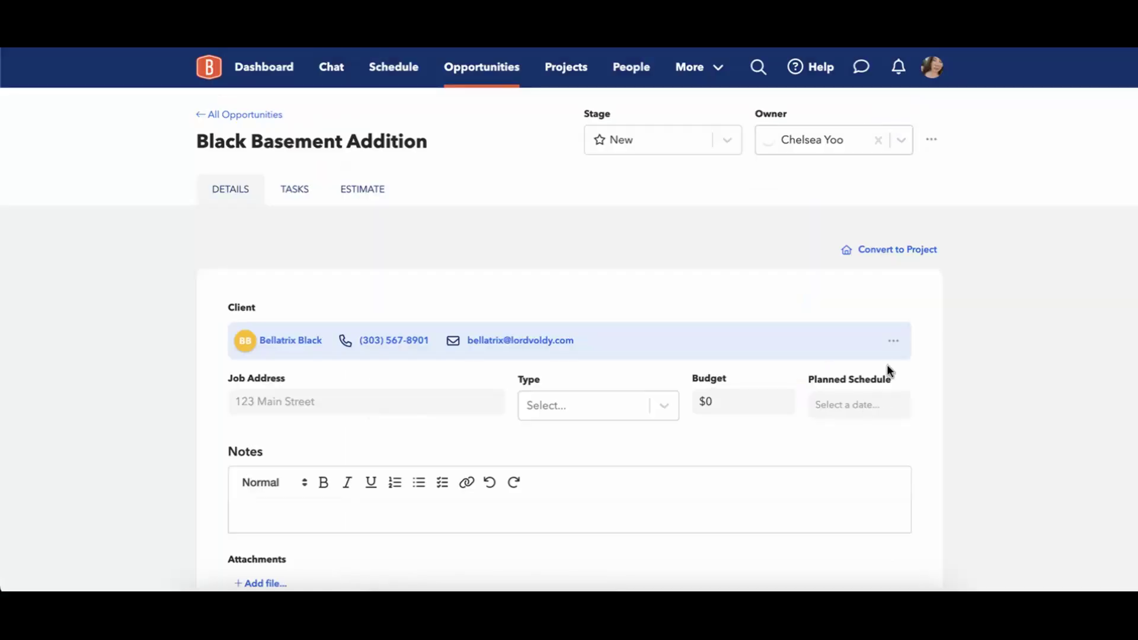
pyautogui.click(885, 348)
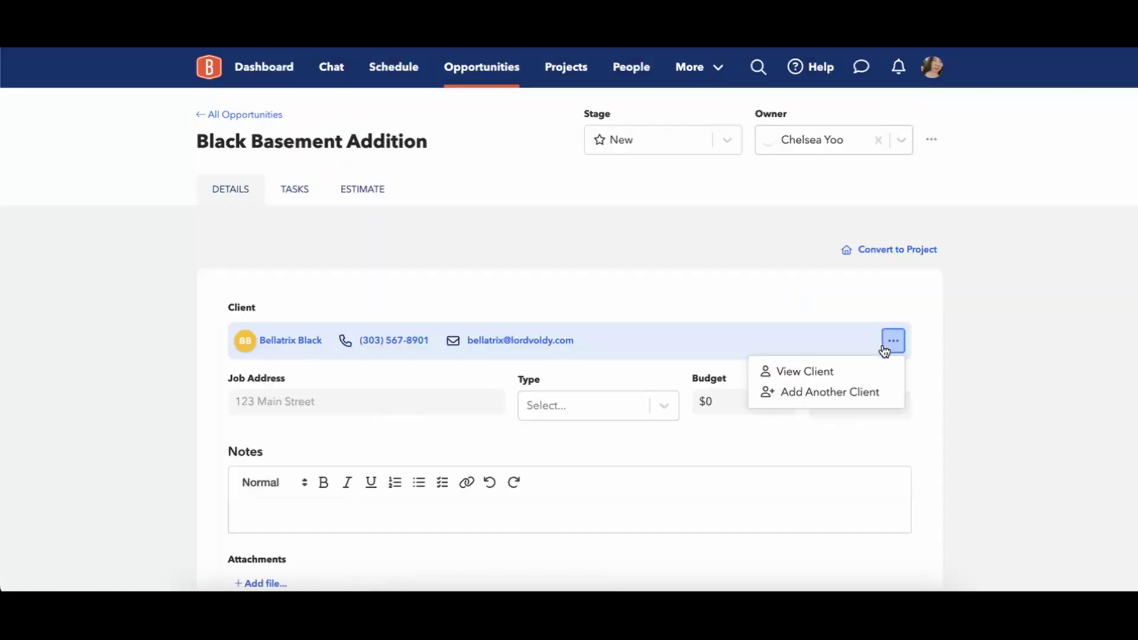
# Search the client list and add a second existing contact to the opportunity.
pyautogui.click(816, 394)
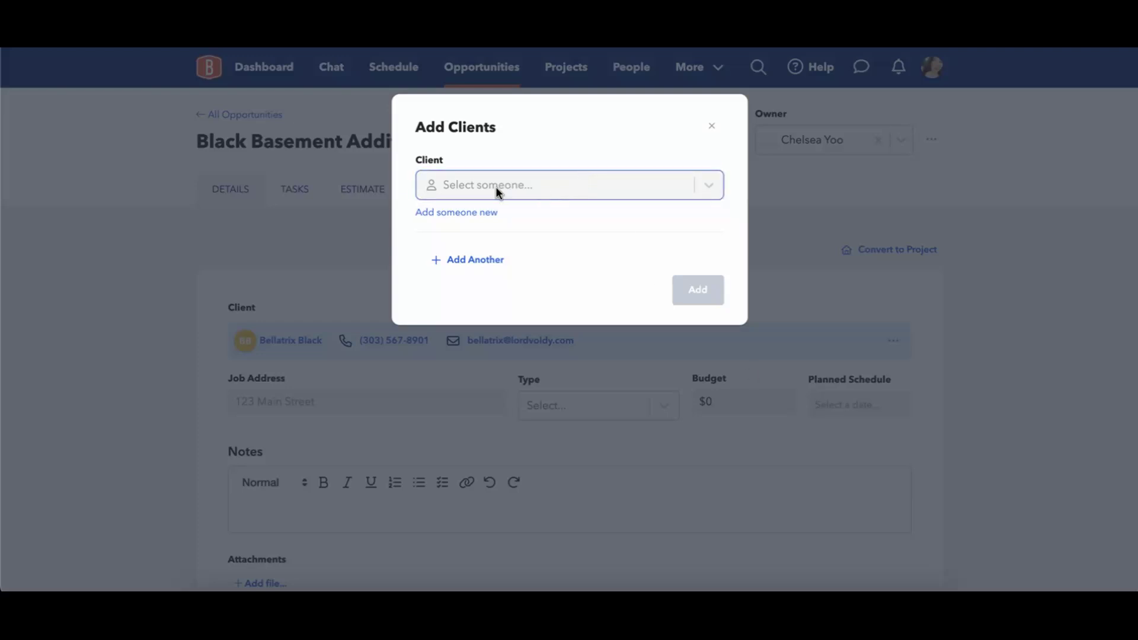
pyautogui.click(532, 187)
pyautogui.write('siri')
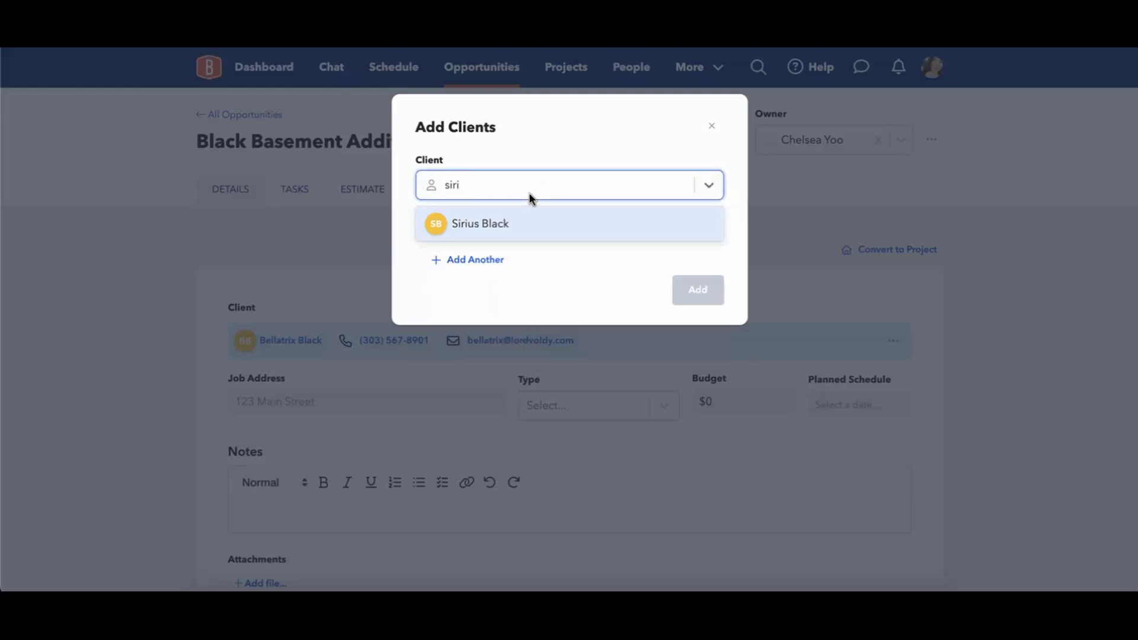
pyautogui.click(515, 221)
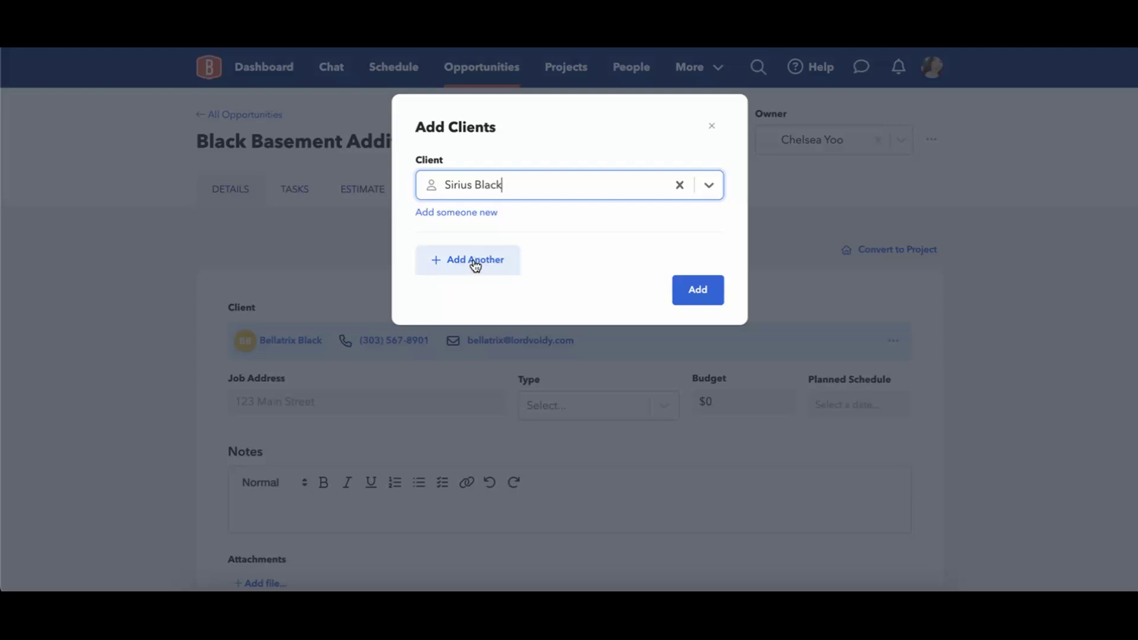
pyautogui.click(699, 289)
pyautogui.scroll(-2, 601, 265)
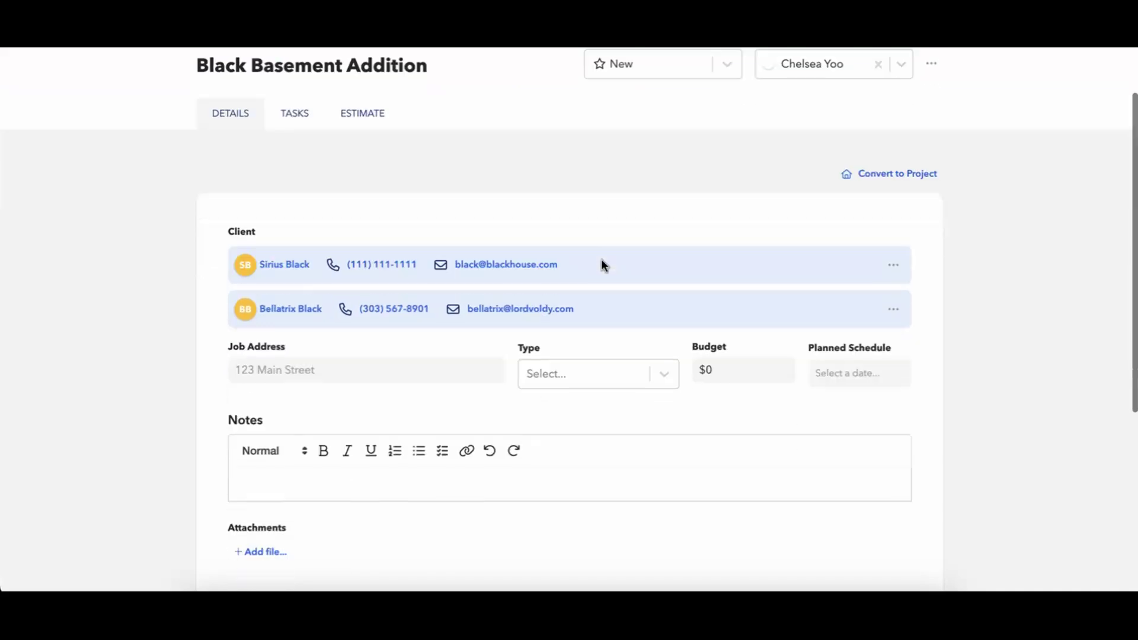
pyautogui.scroll(-3, 602, 261)
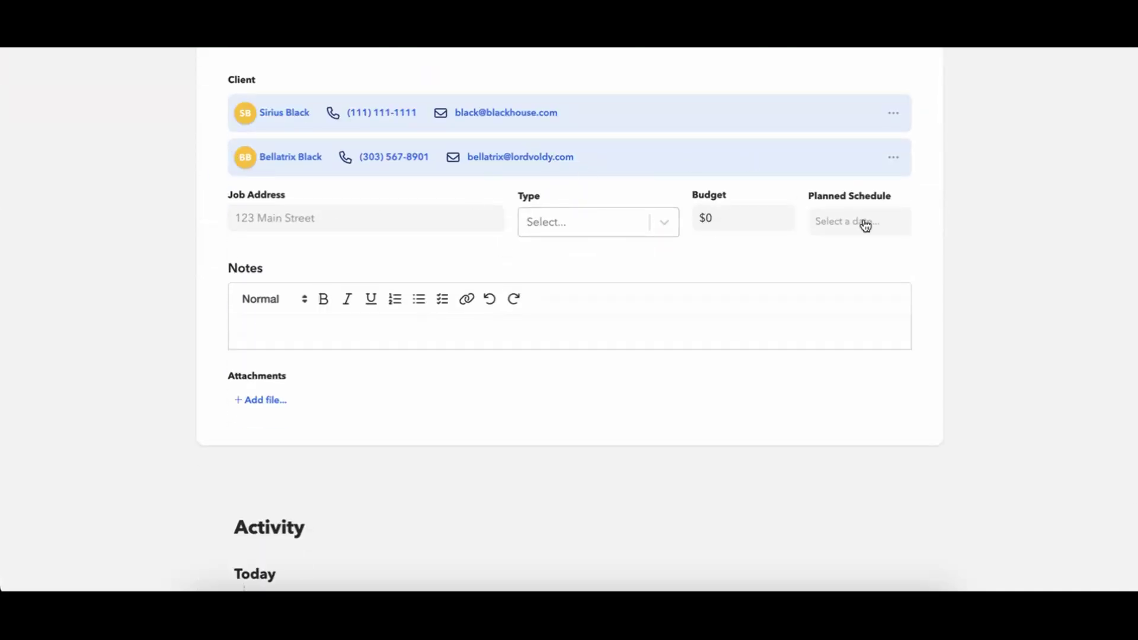
# Create and assign the new type 'Basement Remodel', confirming it appears in the type list.
pyautogui.click(401, 217)
pyautogui.click(655, 226)
pyautogui.scroll(-3, 624, 414)
pyautogui.scroll(4, 624, 412)
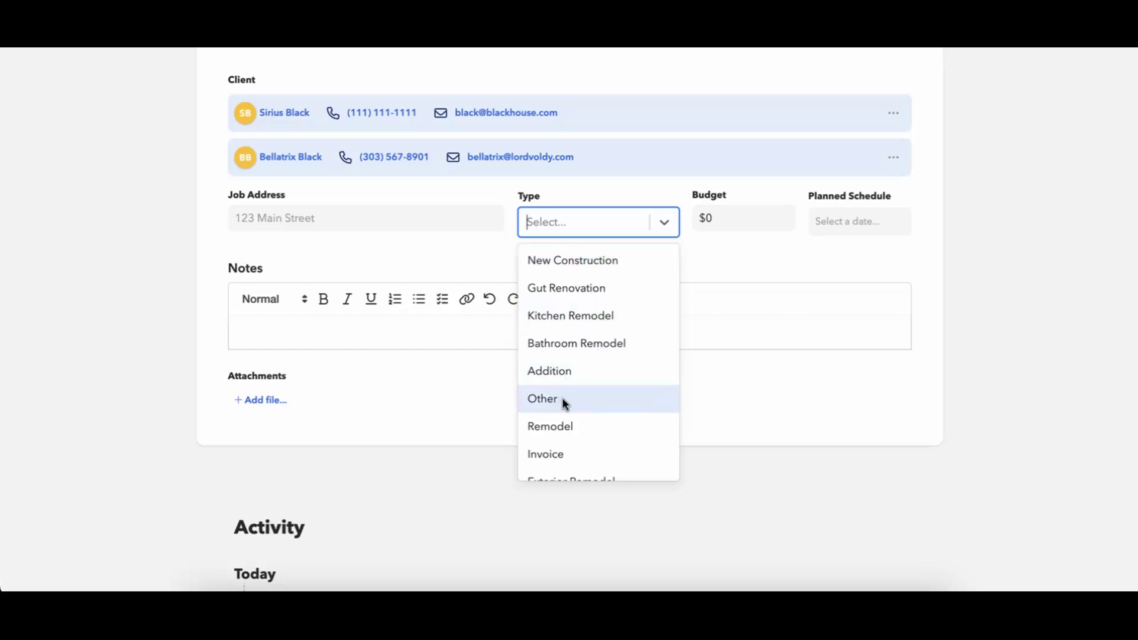
pyautogui.scroll(-3, 577, 379)
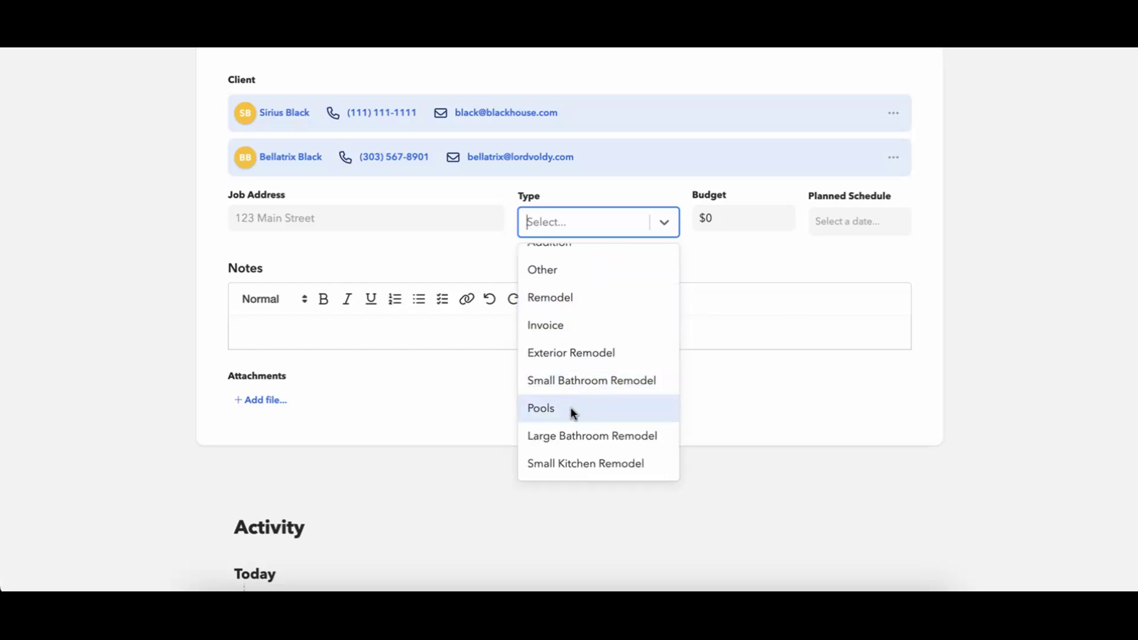
pyautogui.write('Basemen')
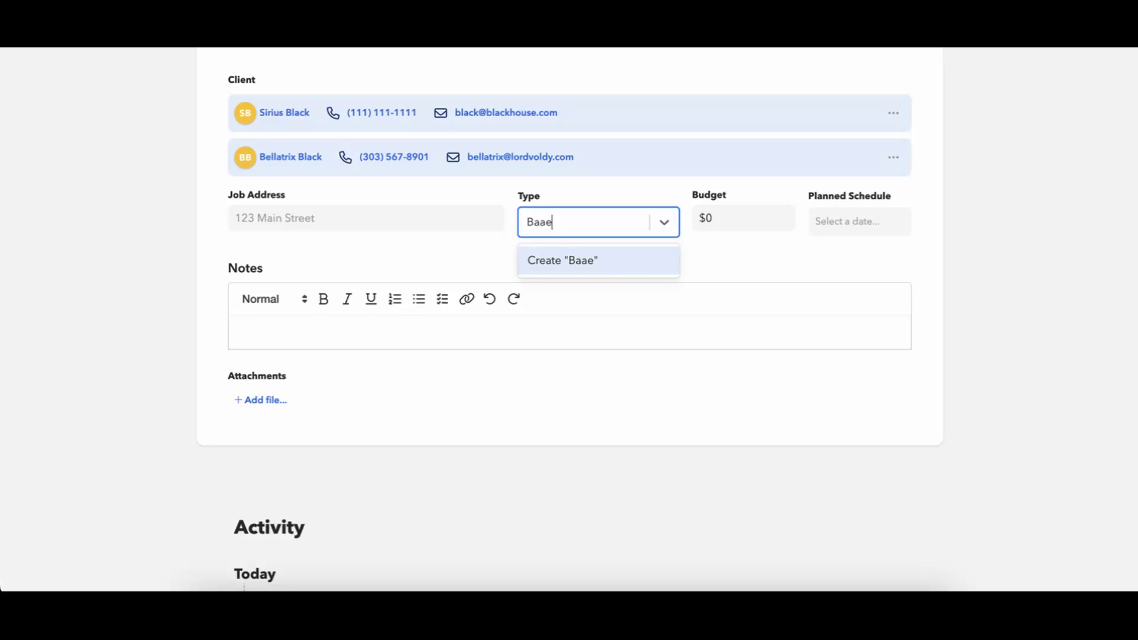
pyautogui.write('t Re')
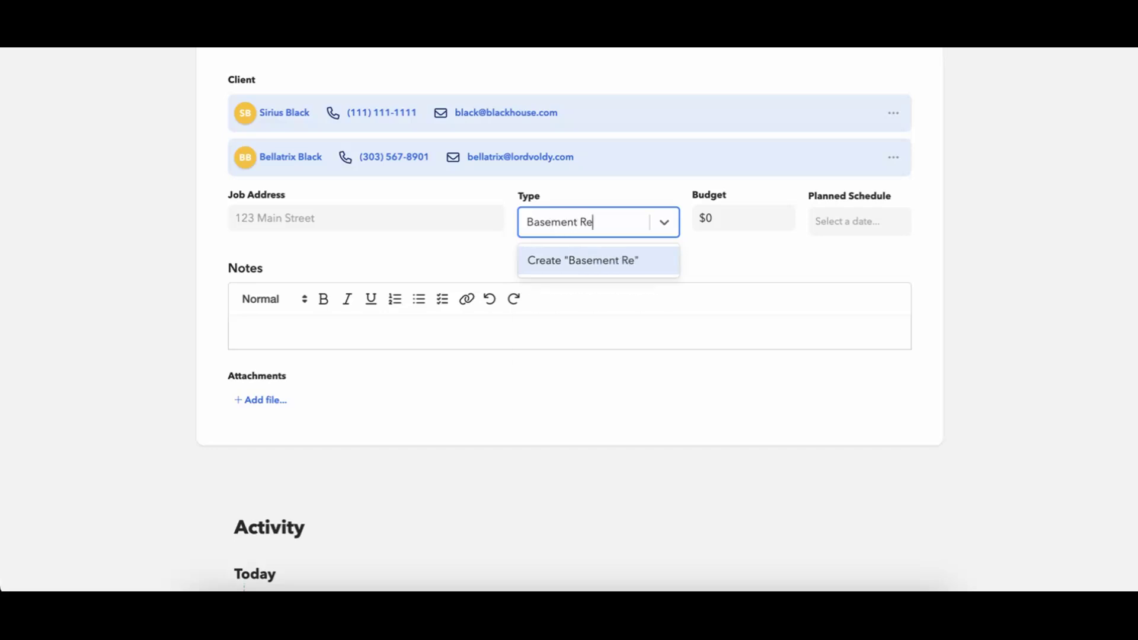
pyautogui.write('model')
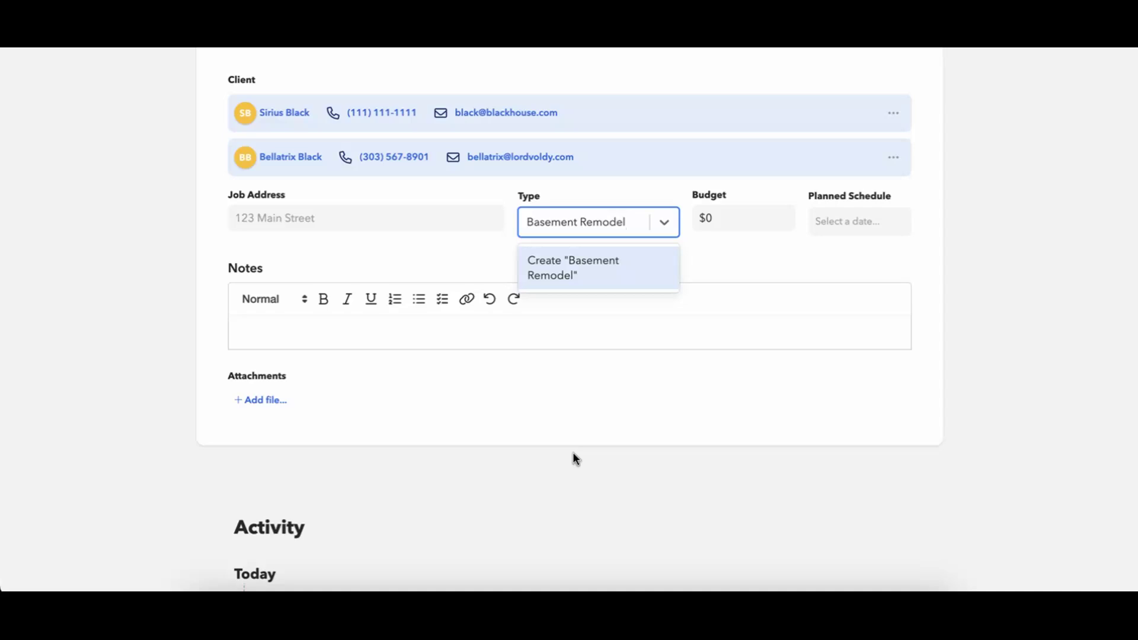
pyautogui.click(558, 283)
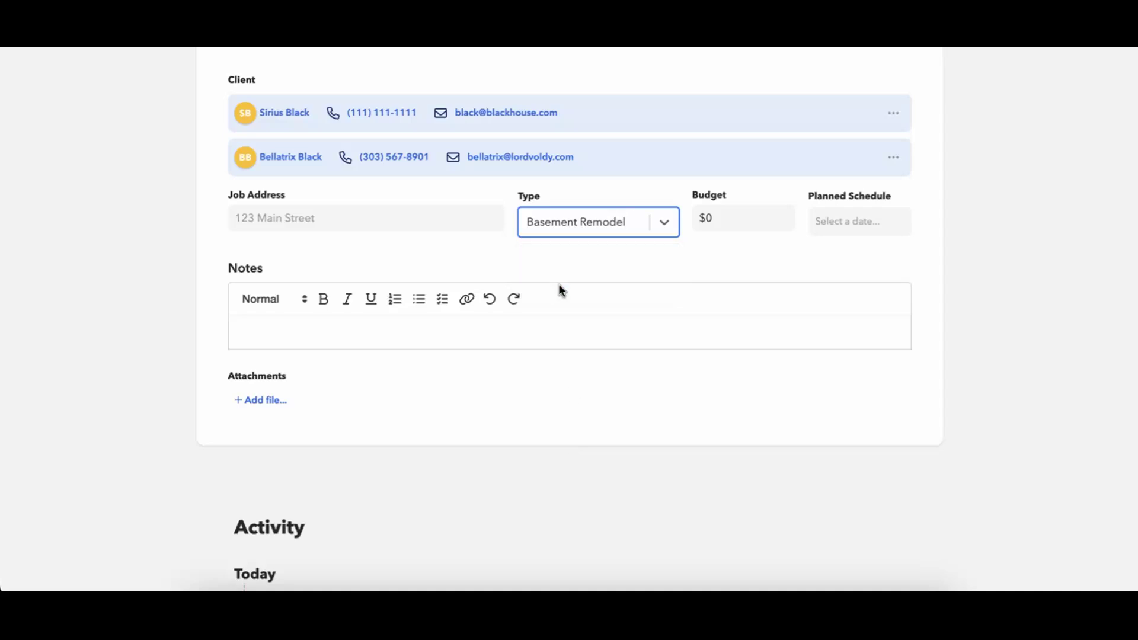
pyautogui.click(668, 226)
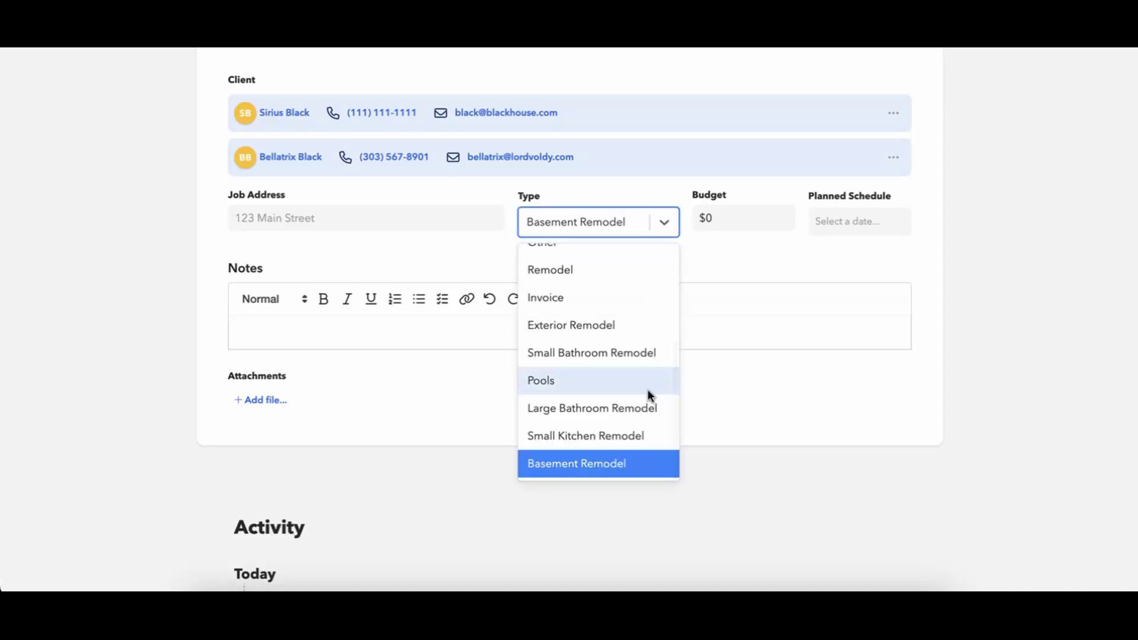
pyautogui.scroll(5, 648, 394)
pyautogui.scroll(-5, 648, 392)
pyautogui.scroll(5, 651, 385)
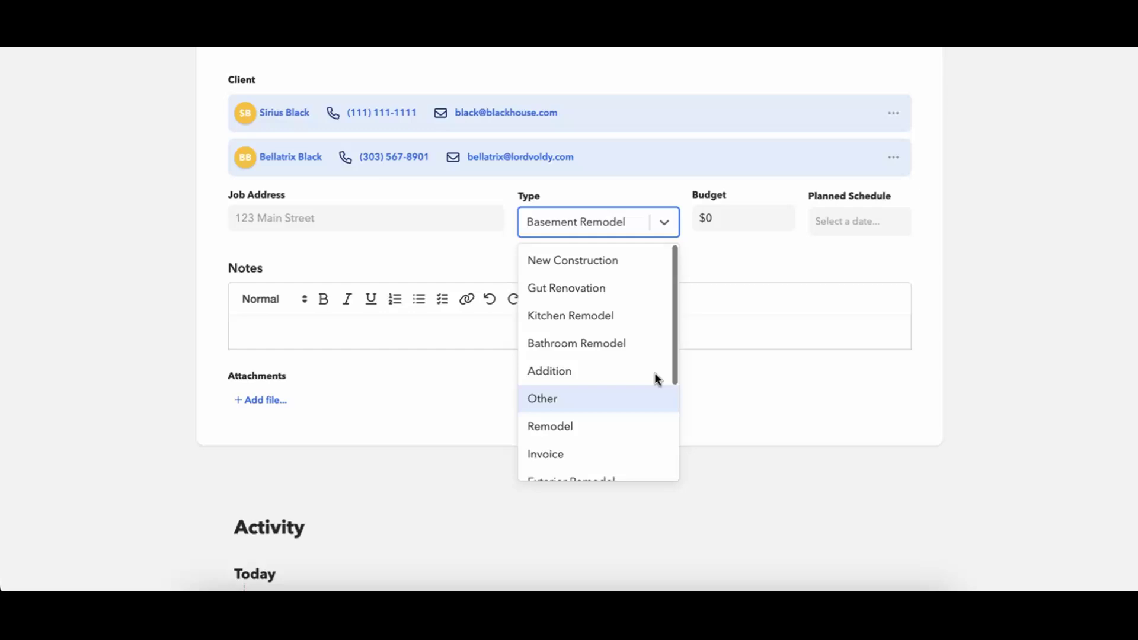
pyautogui.click(763, 239)
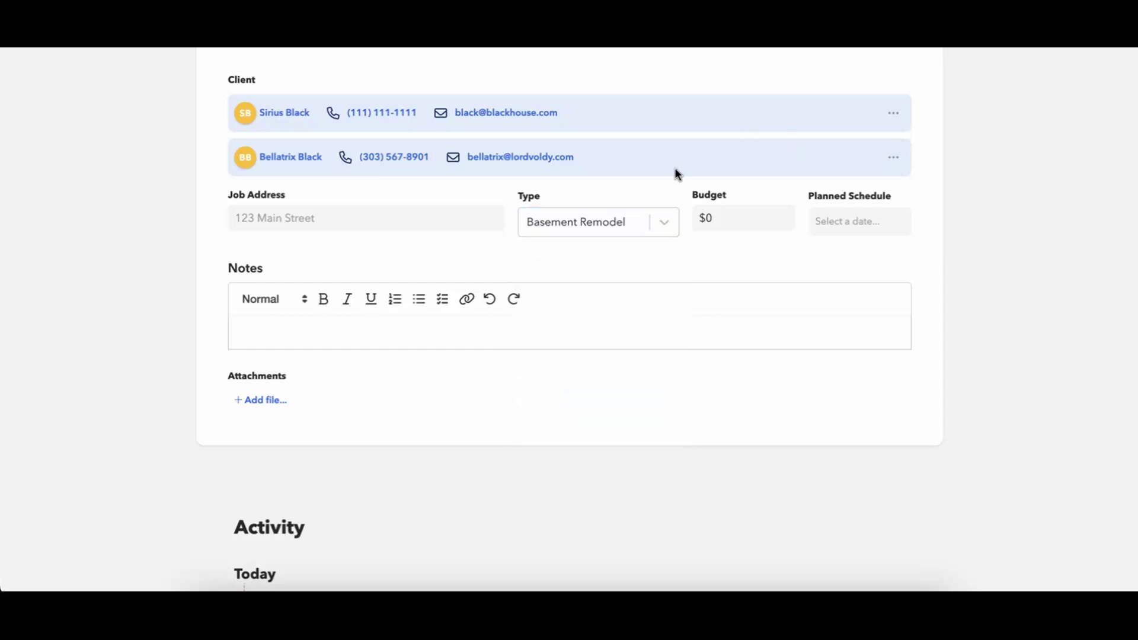
# Enter a $75,000 budget for the opportunity.
pyautogui.click(712, 219)
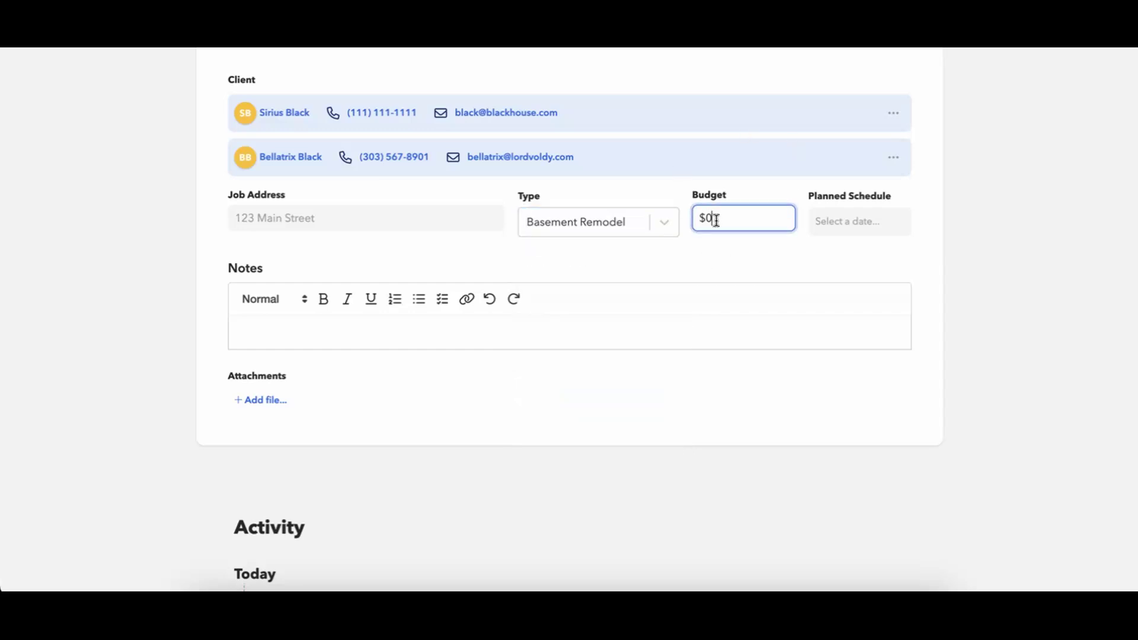
pyautogui.write('75000')
pyautogui.click(728, 272)
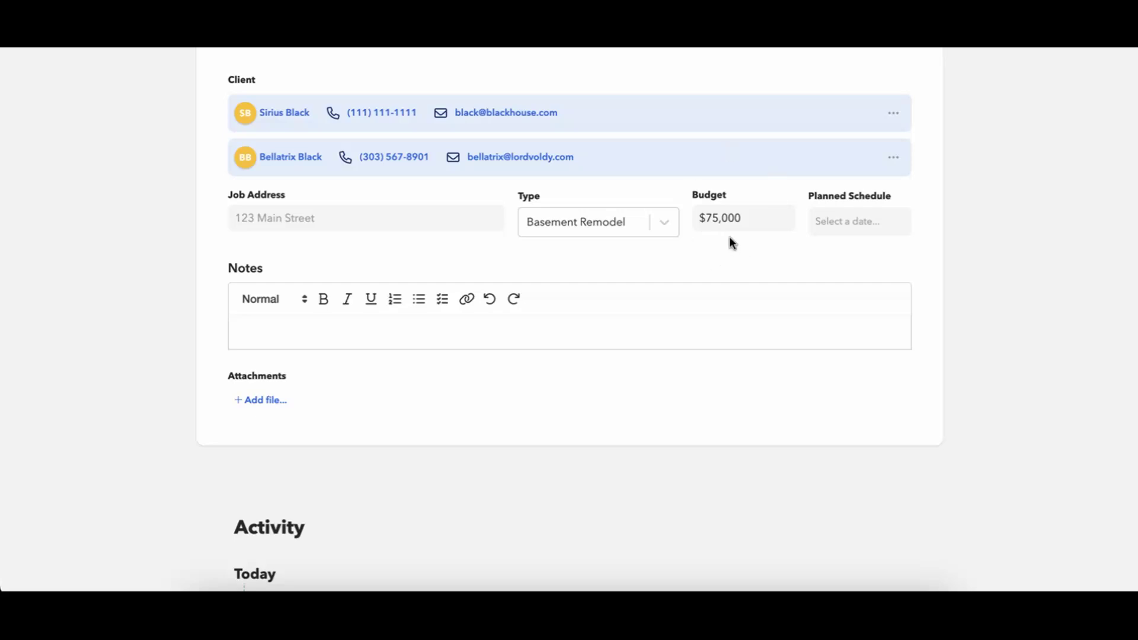
pyautogui.click(725, 228)
pyautogui.click(709, 251)
pyautogui.click(734, 219)
pyautogui.click(681, 234)
# Set the planned schedule to run from Aug 27 to Dec 27.
pyautogui.click(825, 224)
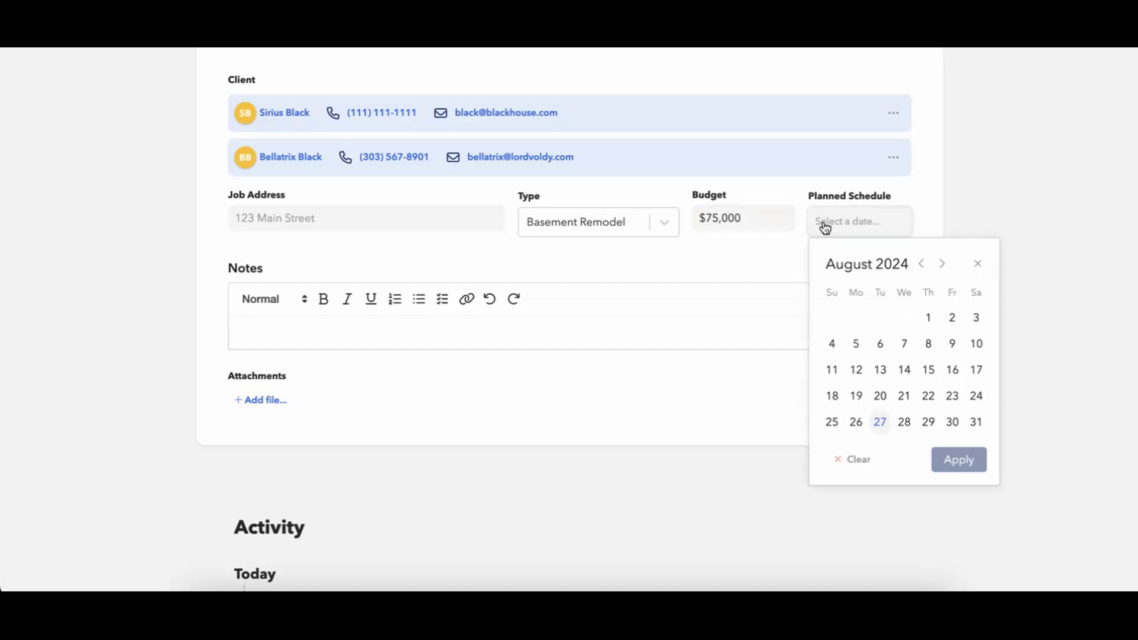
pyautogui.click(880, 422)
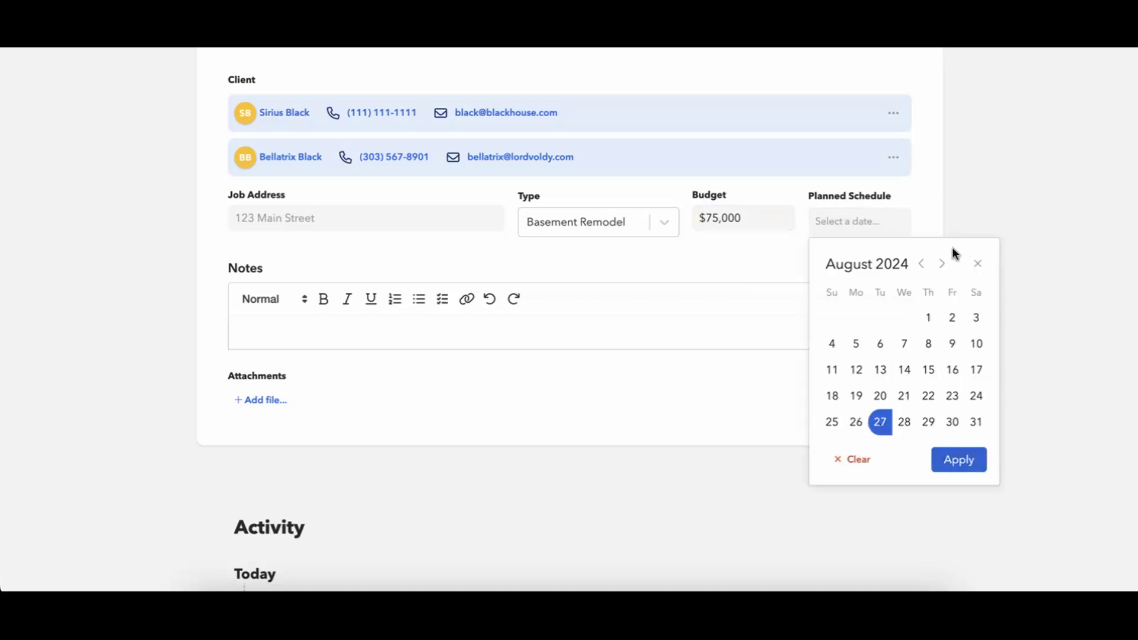
pyautogui.click(942, 265)
pyautogui.click(940, 265)
pyautogui.click(940, 264)
pyautogui.click(941, 264)
pyautogui.click(955, 405)
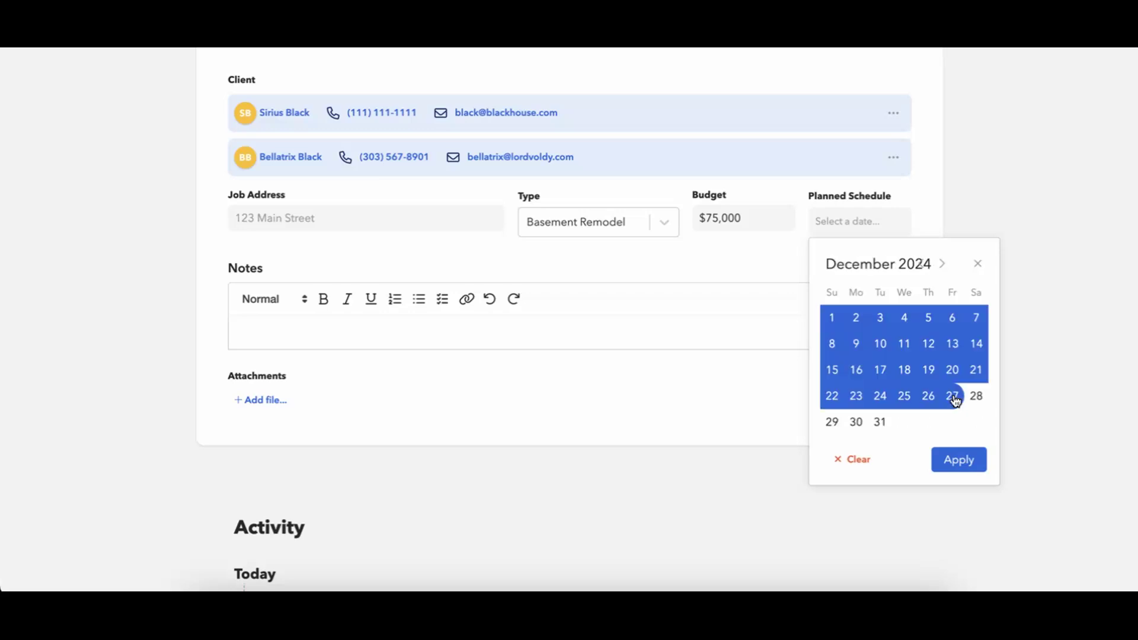
pyautogui.click(958, 461)
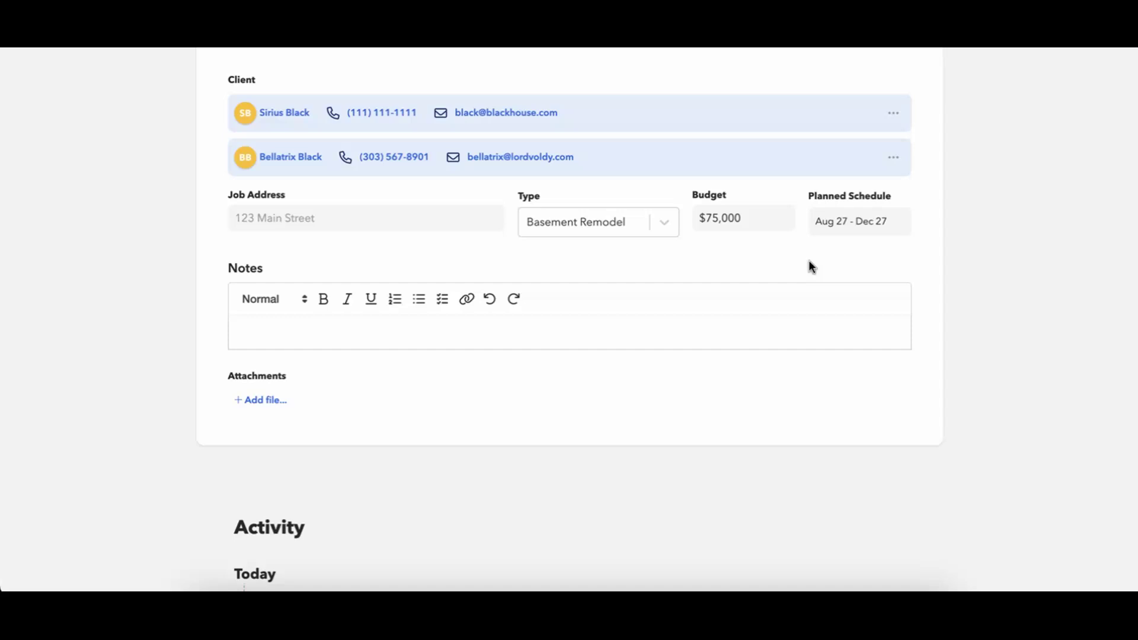
# Look over the Black Basement Addition opportunity, then switch to its still-empty Tasks tab.
pyautogui.scroll(3, 811, 265)
pyautogui.scroll(-1, 513, 161)
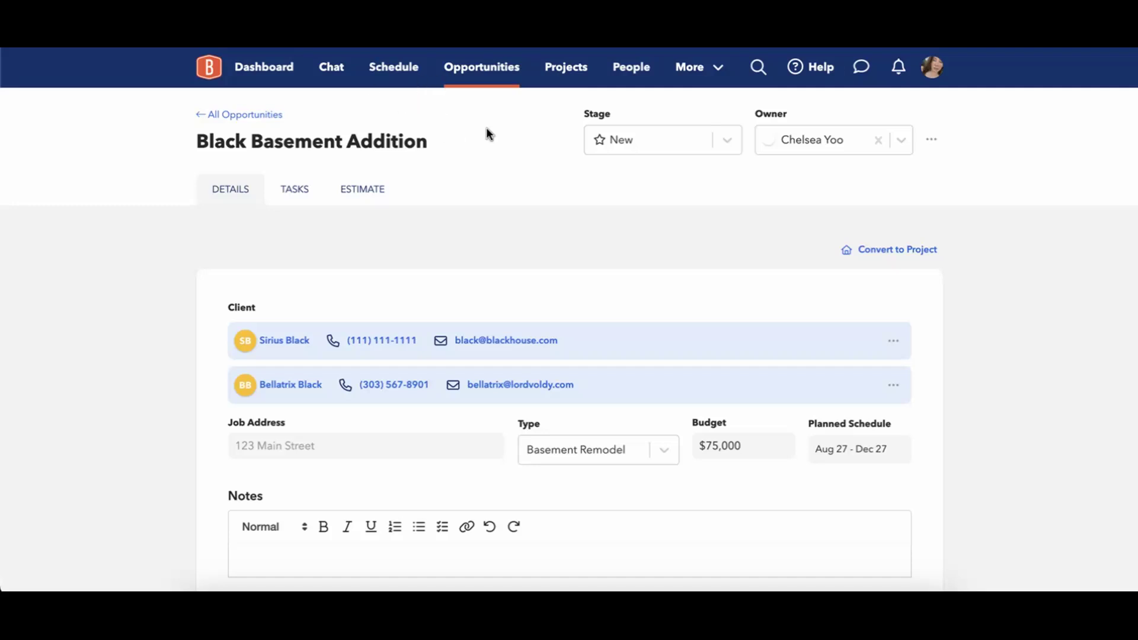
pyautogui.scroll(-4, 535, 223)
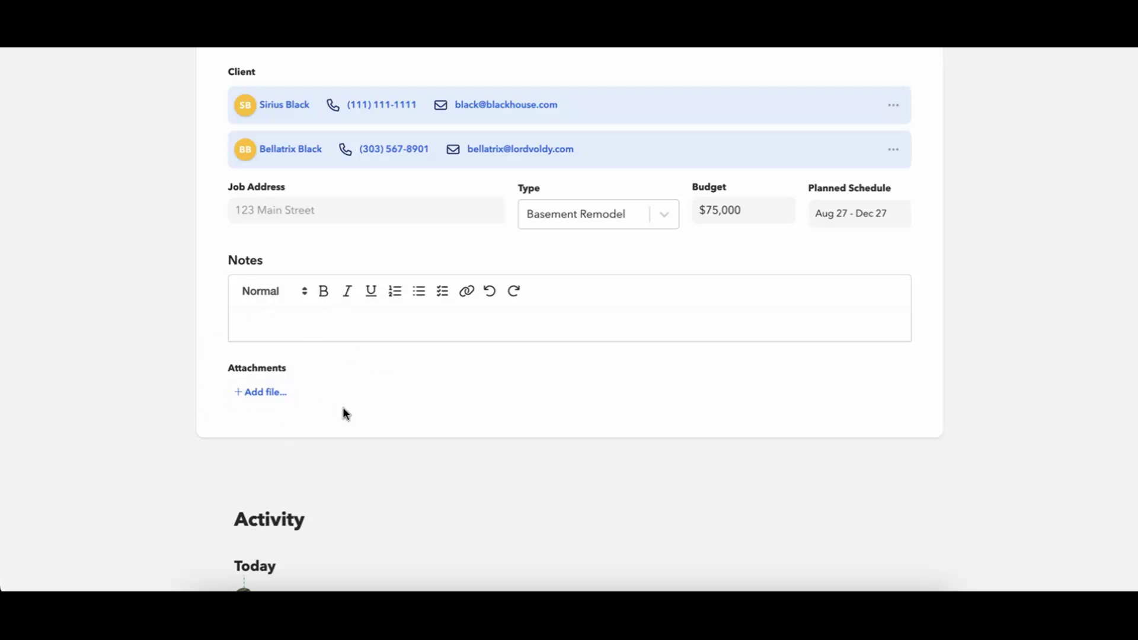
pyautogui.scroll(-3, 435, 431)
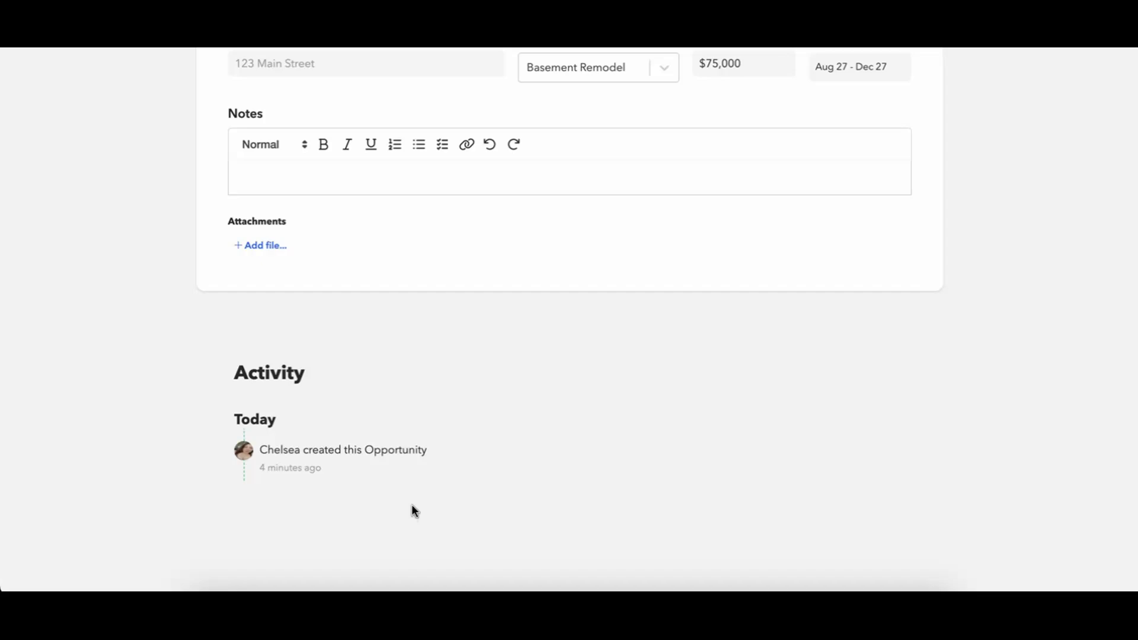
pyautogui.scroll(6, 413, 509)
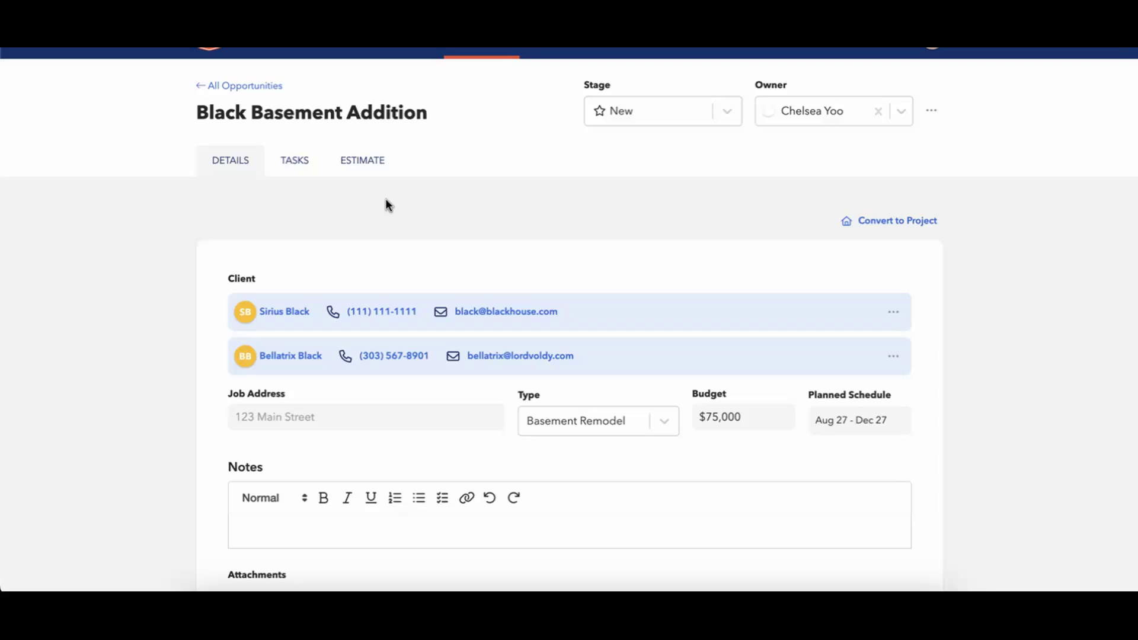
pyautogui.click(291, 166)
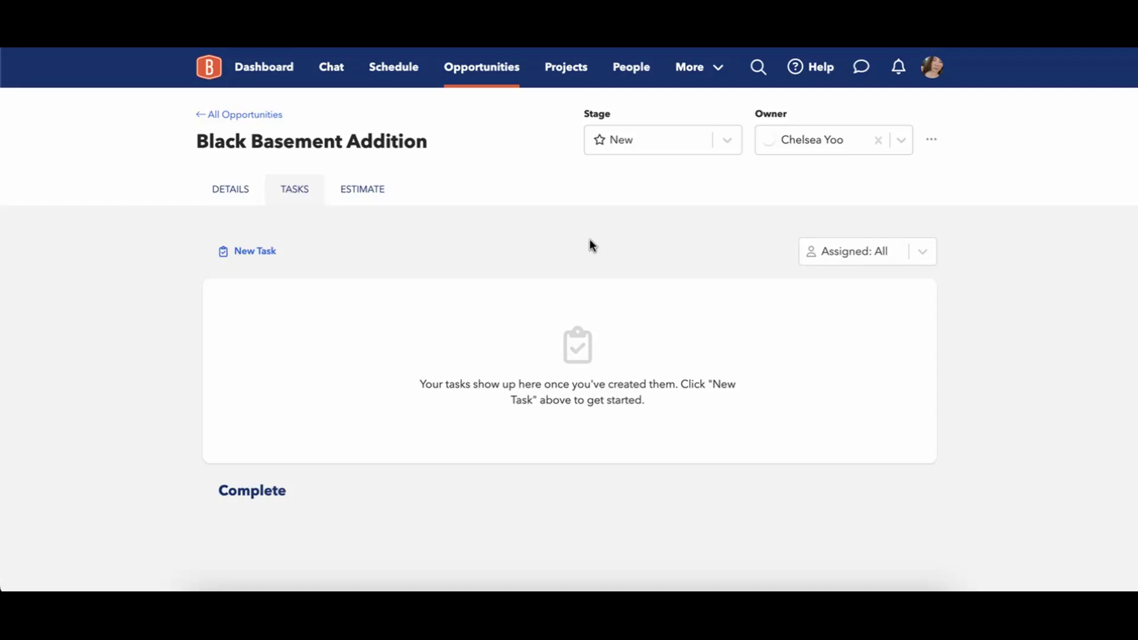
# Start a new task titled 'Site Walk through with Client'.
pyautogui.click(253, 251)
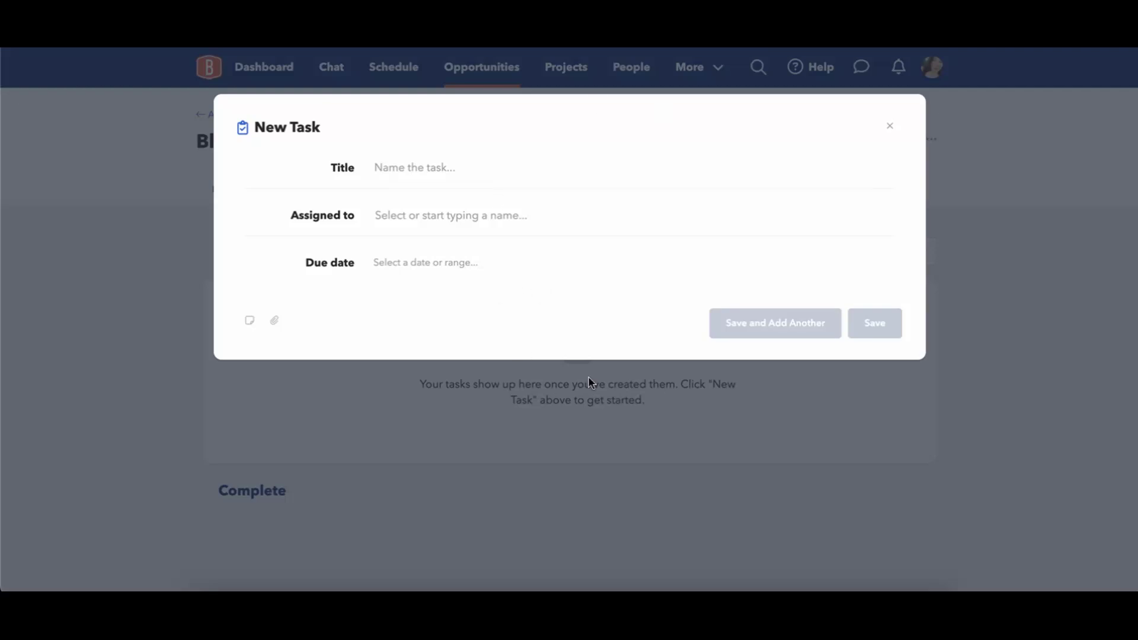
pyautogui.click(462, 172)
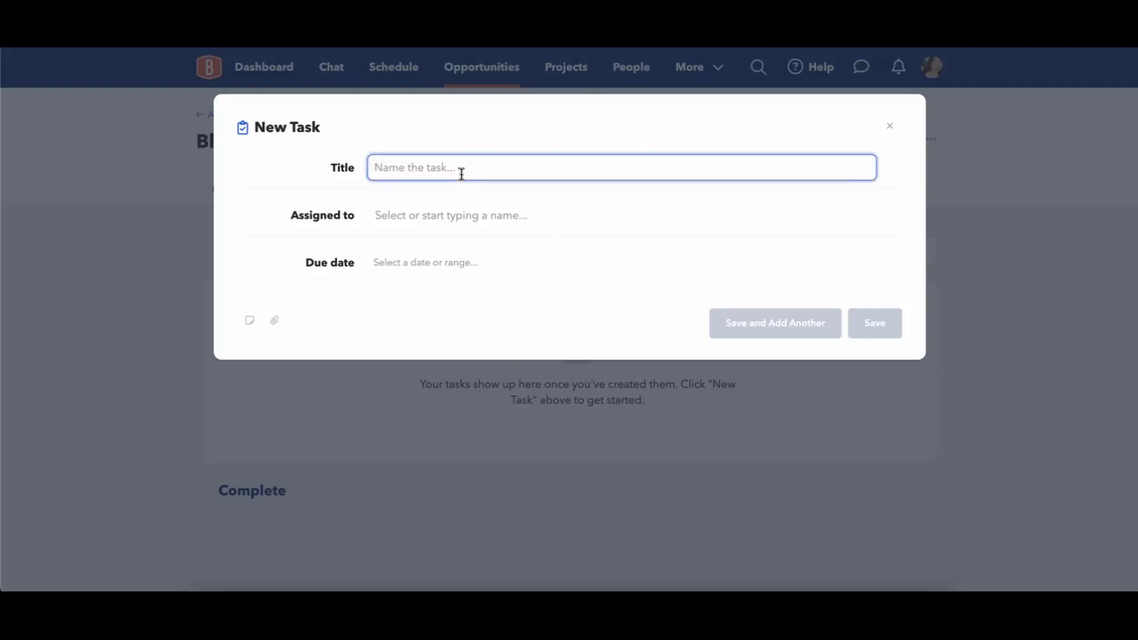
pyautogui.write('Site WAlk')
pyautogui.press('BackSpace')
pyautogui.press('BackSpace')
pyautogui.press('BackSpace')
pyautogui.write('alk through with Client')
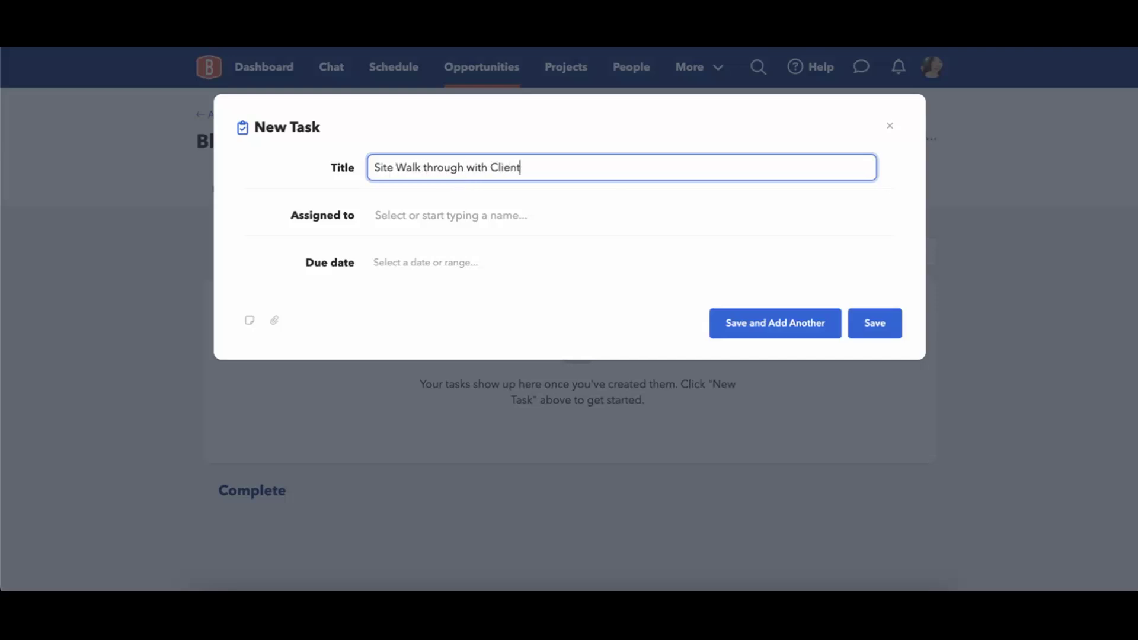
# Assign the task to a team member, make it due Aug 27 – Aug 28, and save it, keeping the form open for another task.
pyautogui.click(392, 217)
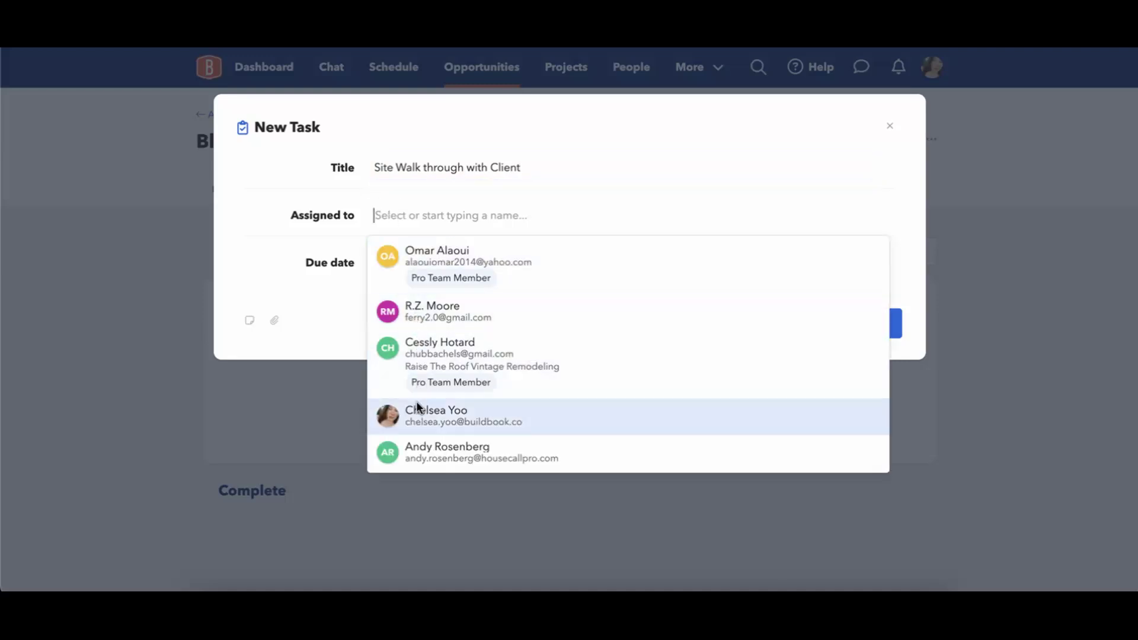
pyautogui.click(416, 409)
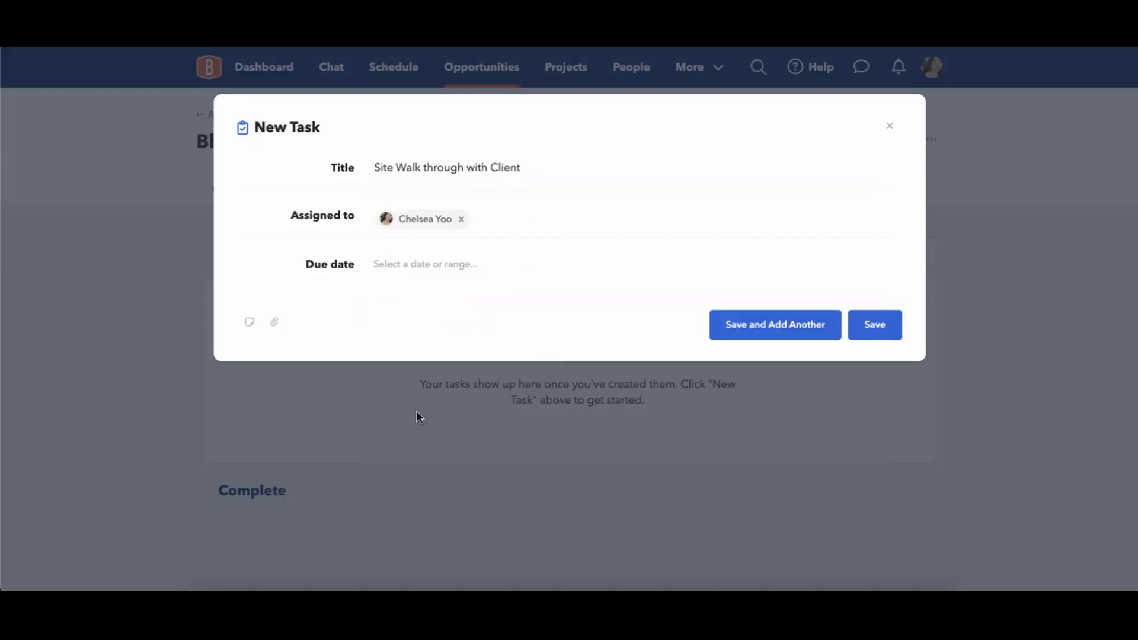
pyautogui.click(394, 268)
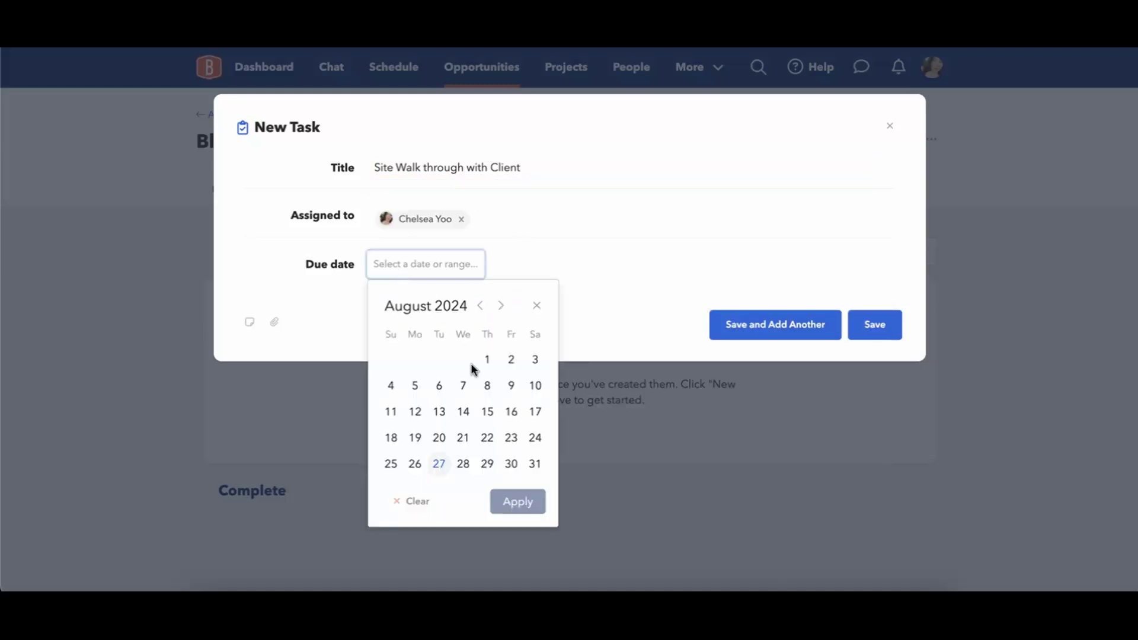
pyautogui.click(440, 466)
pyautogui.click(461, 466)
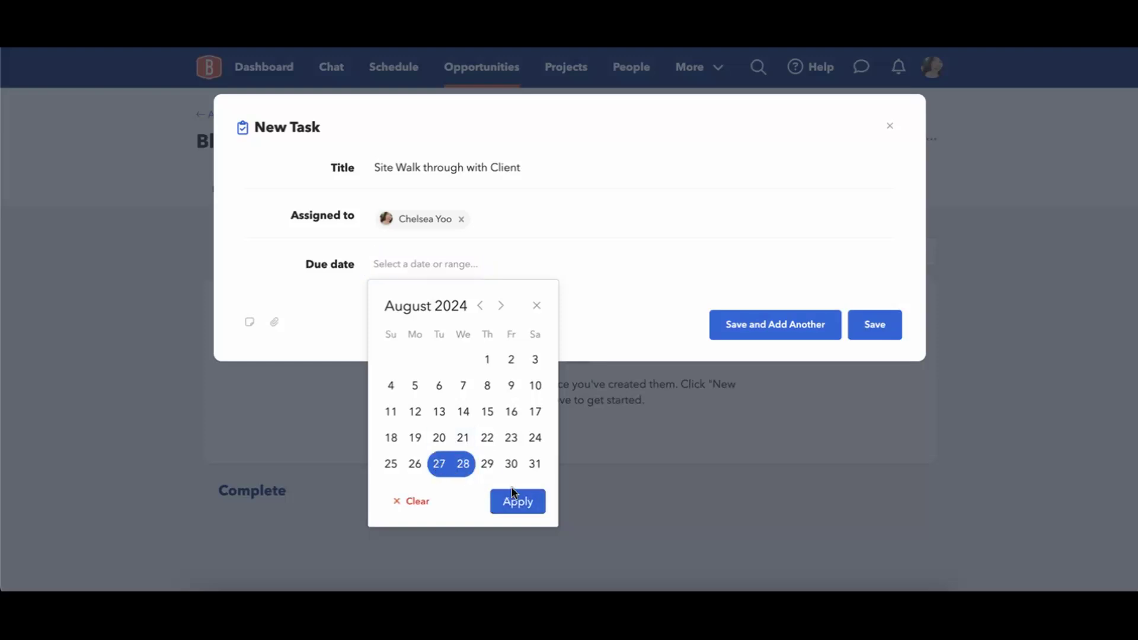
pyautogui.click(516, 501)
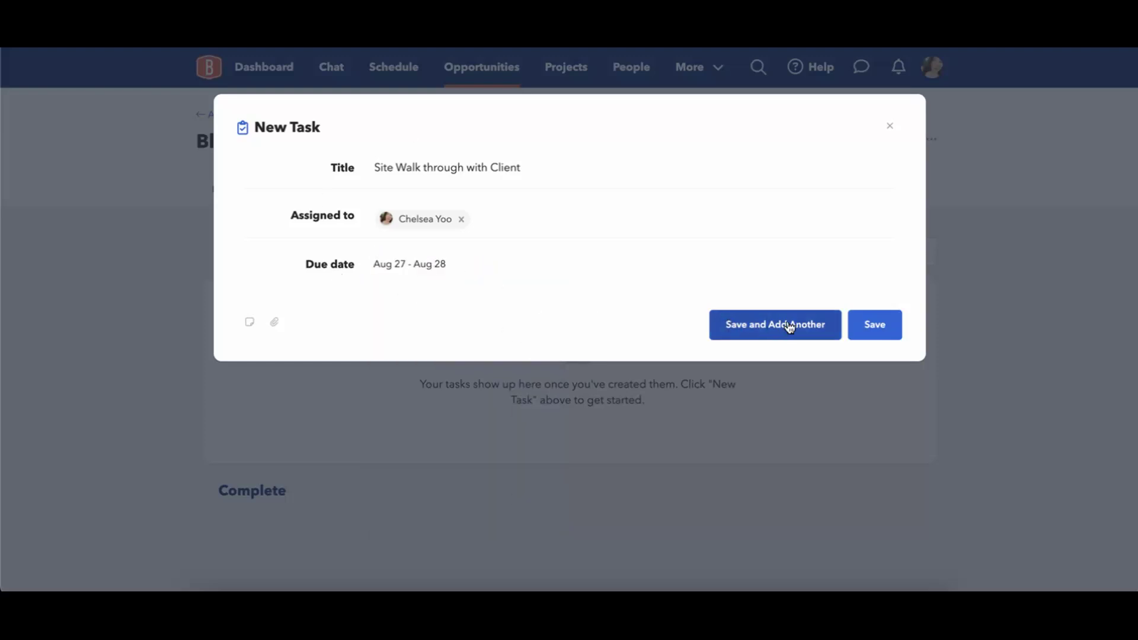
pyautogui.click(249, 321)
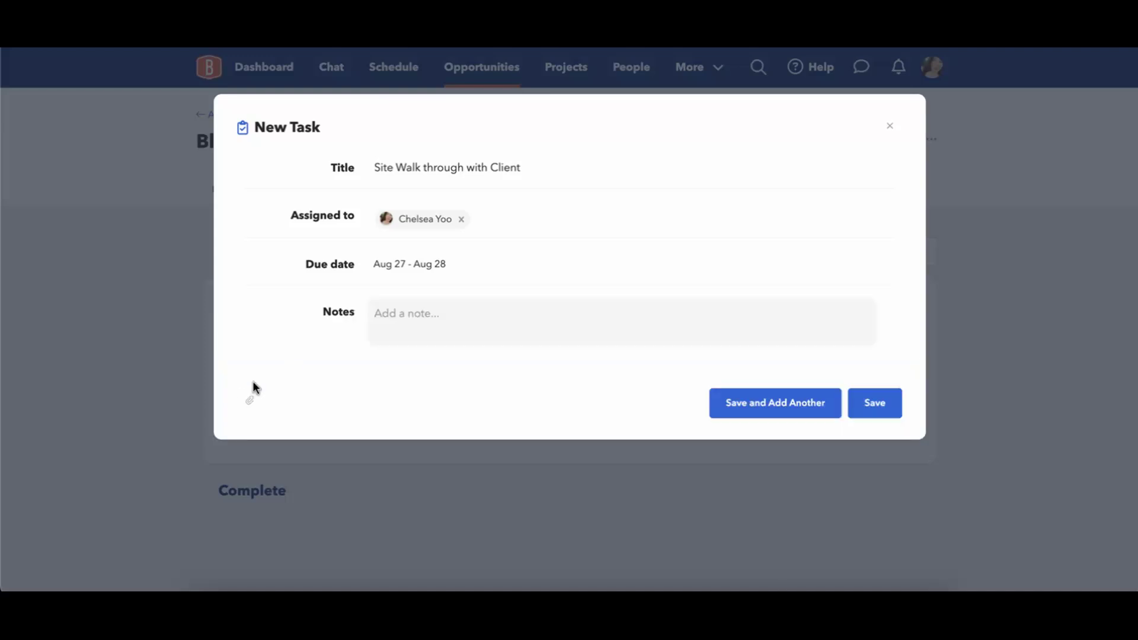
pyautogui.click(251, 403)
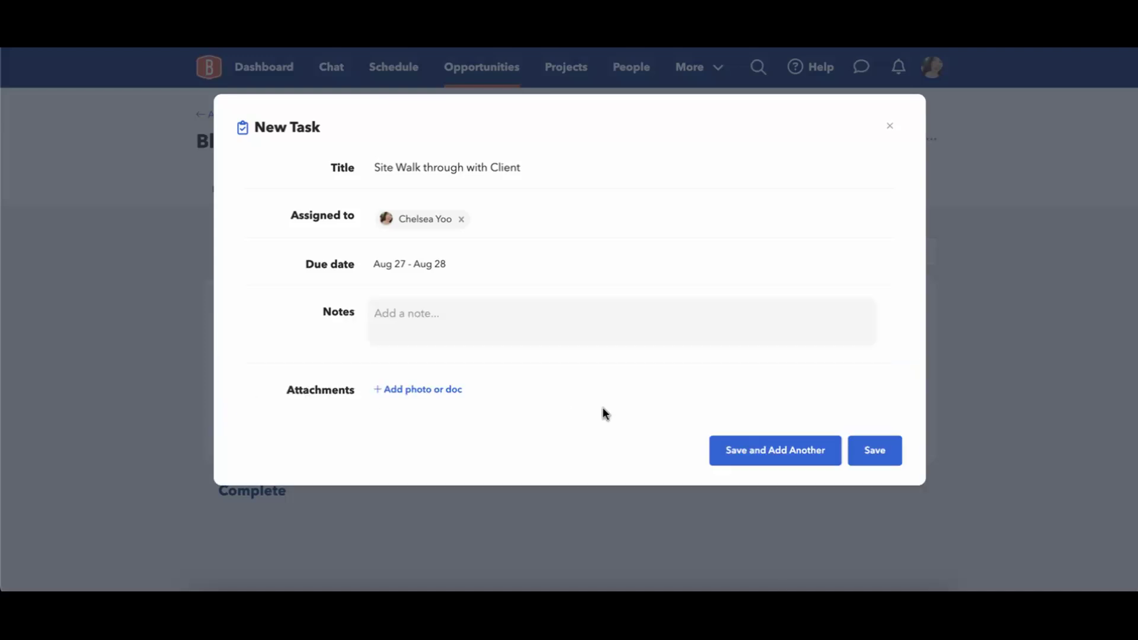
pyautogui.click(795, 451)
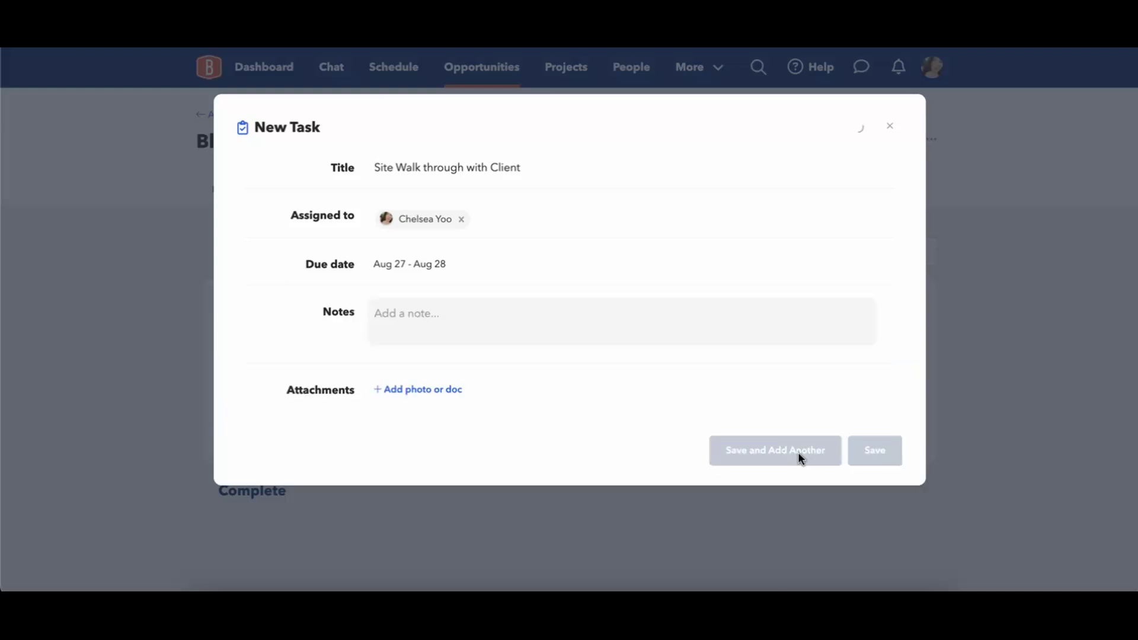
# Title the next task 'Create Estimate' and assign it to another team member.
pyautogui.click(479, 178)
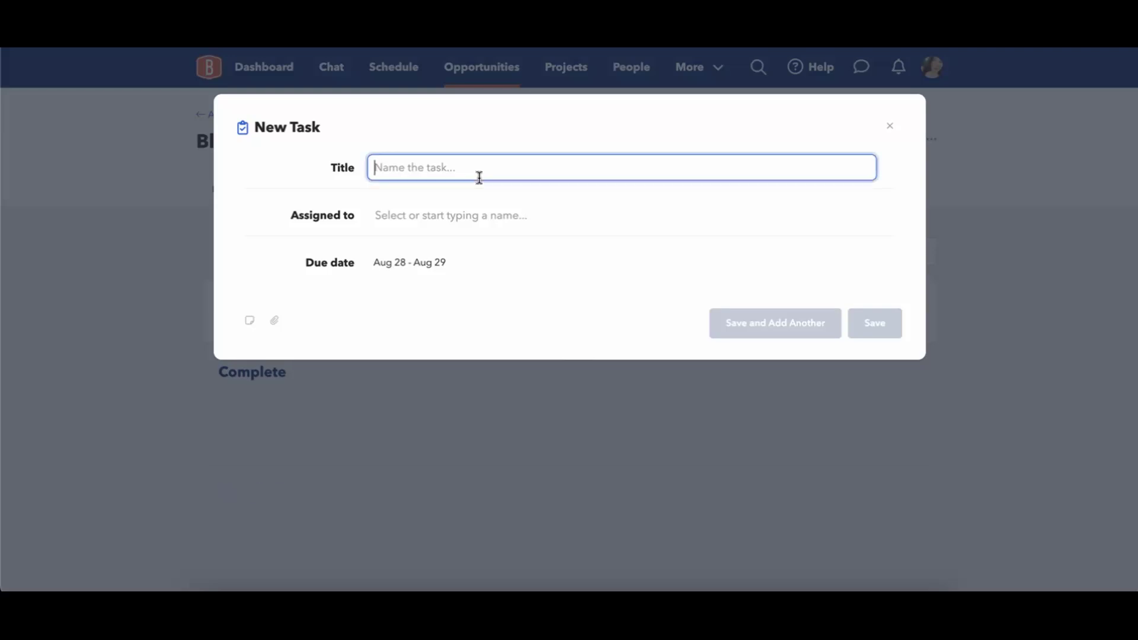
pyautogui.write('Create Estimate')
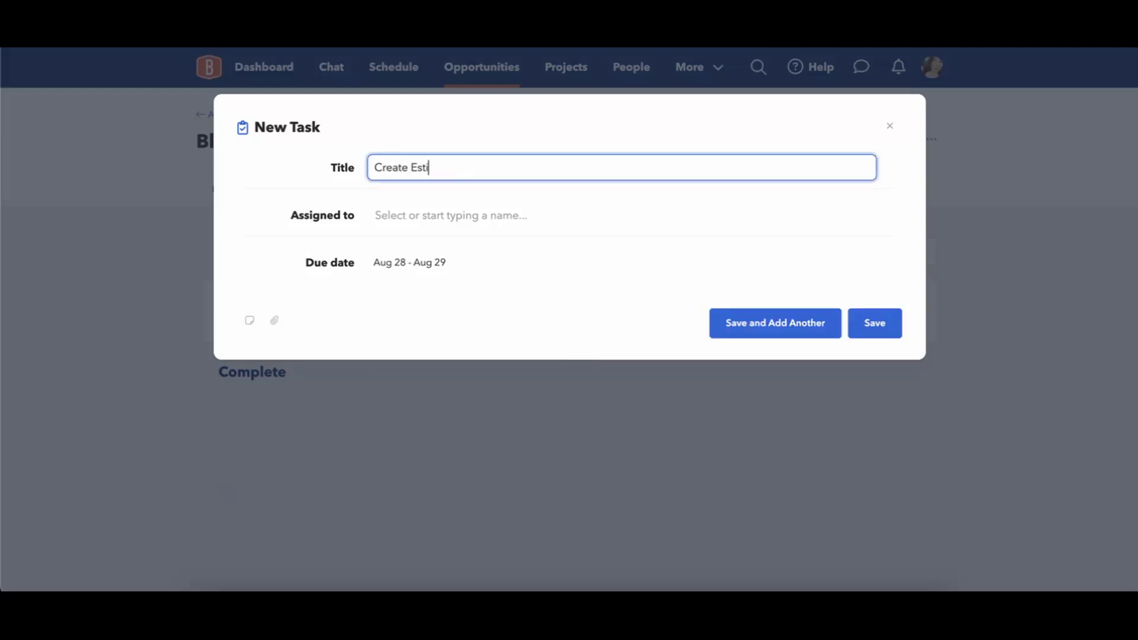
pyautogui.click(429, 215)
pyautogui.click(417, 353)
# Set the Create Estimate due dates to Aug 29 – Aug 30 and save the task.
pyautogui.click(385, 270)
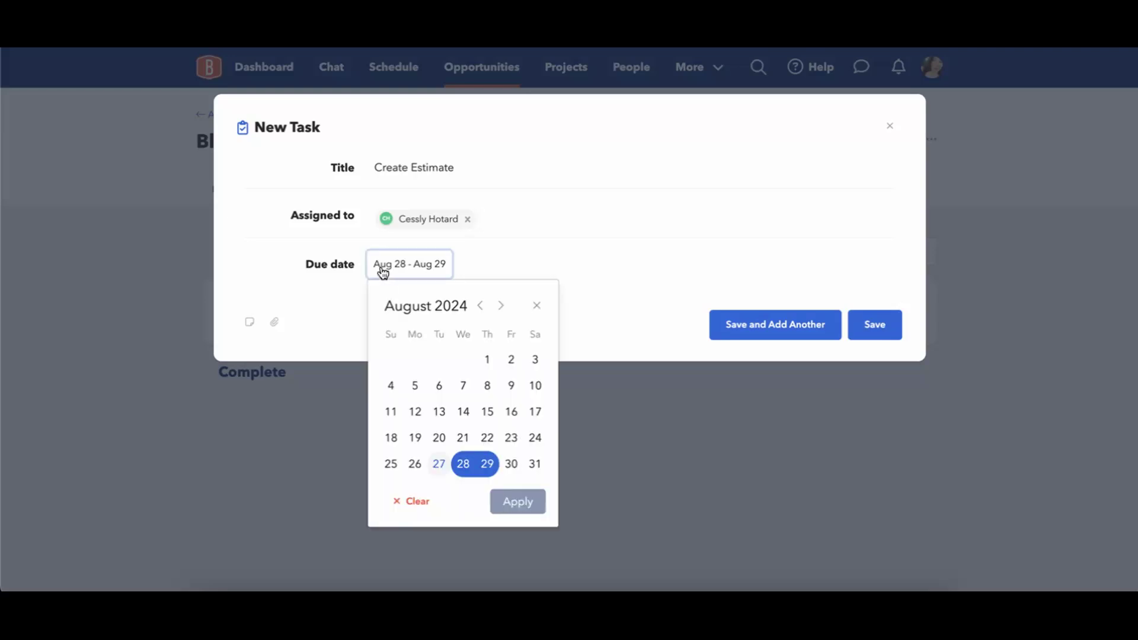
pyautogui.click(463, 464)
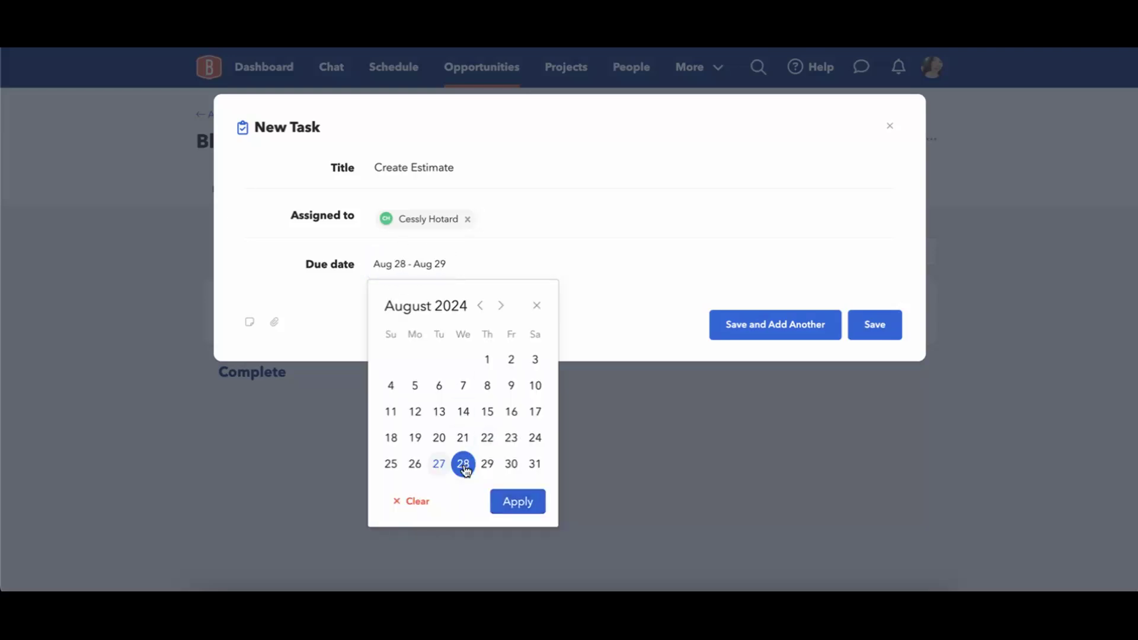
pyautogui.click(487, 463)
pyautogui.click(487, 463)
pyautogui.click(511, 463)
pyautogui.click(517, 502)
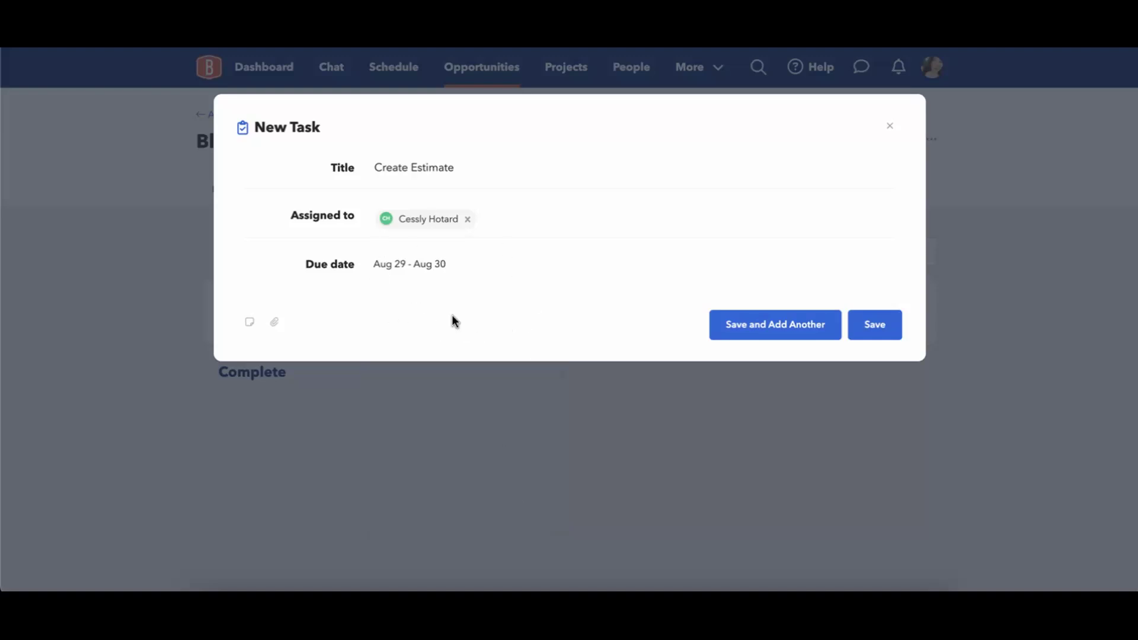
pyautogui.click(883, 316)
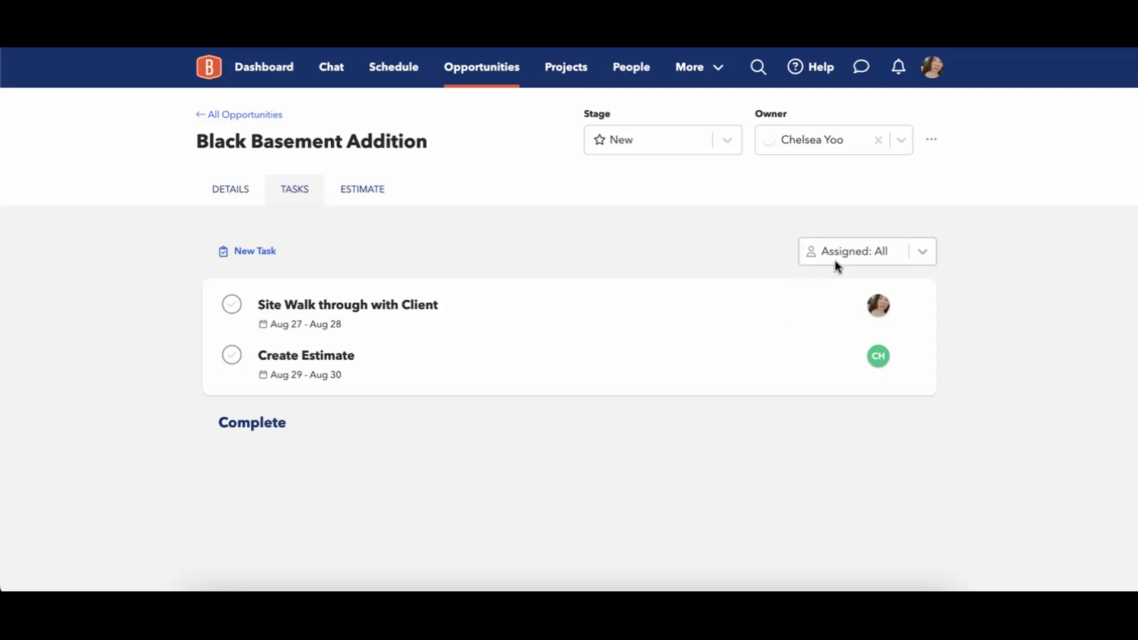
# Mark 'Site Walk through with Client' complete, leaving 'Create Estimate' open.
pyautogui.click(924, 255)
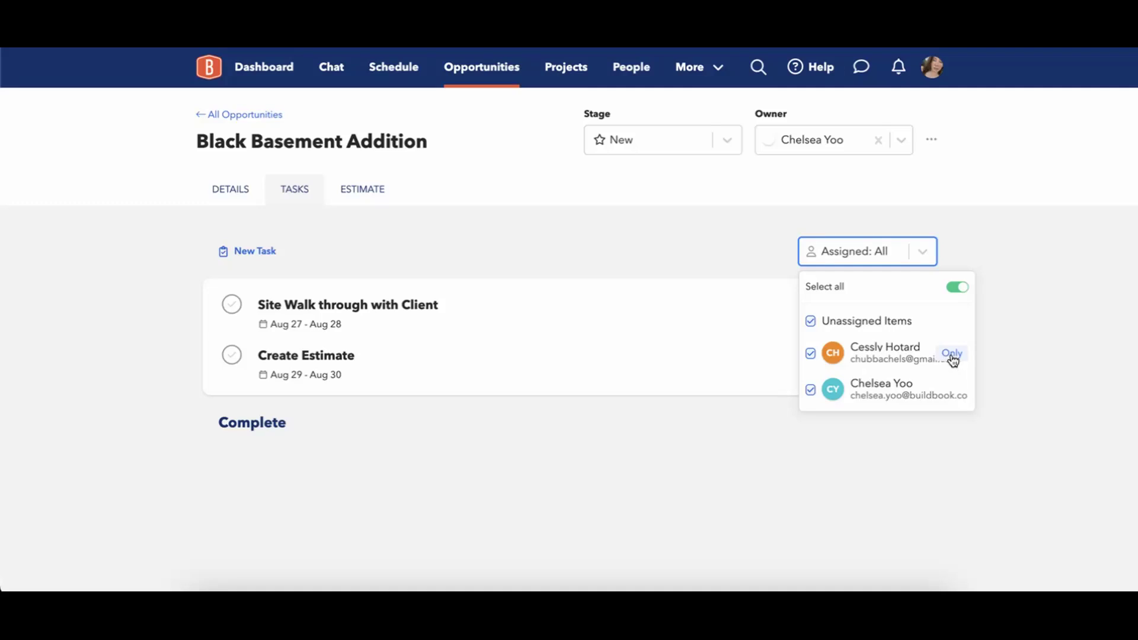
pyautogui.click(749, 254)
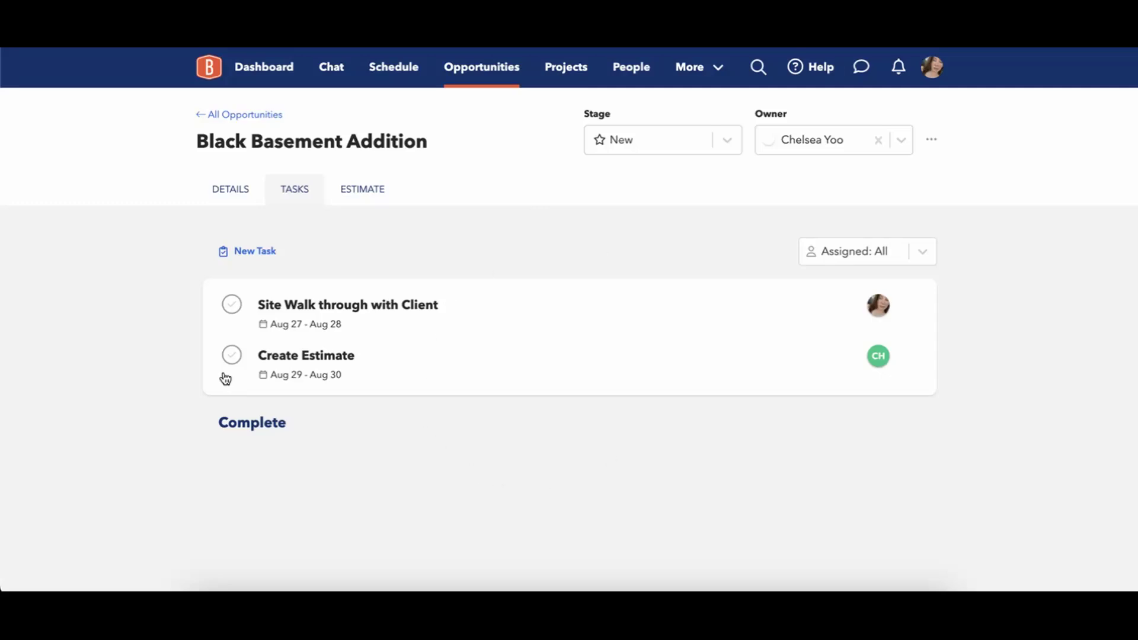
pyautogui.click(231, 306)
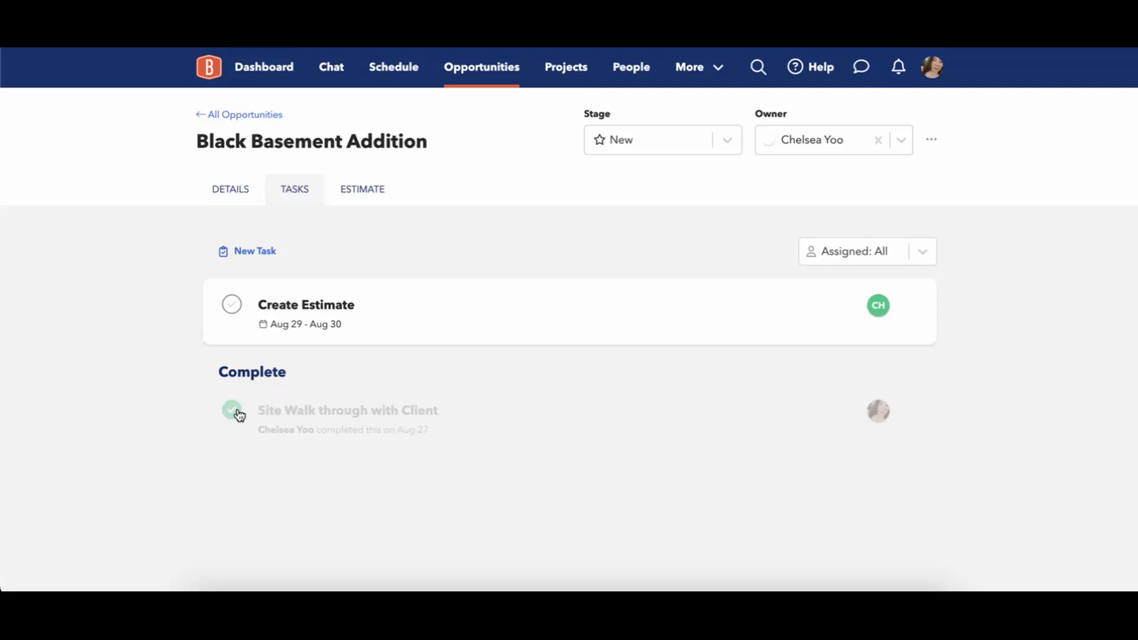
# Check the Details tab down to Activity, then switch to the Estimate tab.
pyautogui.click(234, 189)
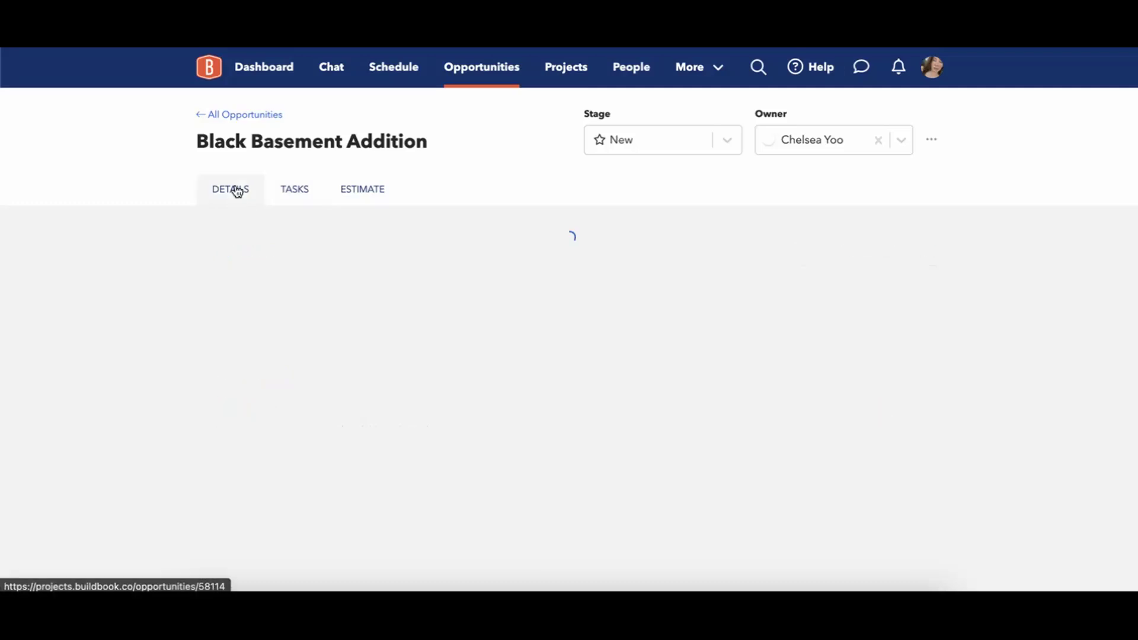
pyautogui.scroll(-6, 127, 302)
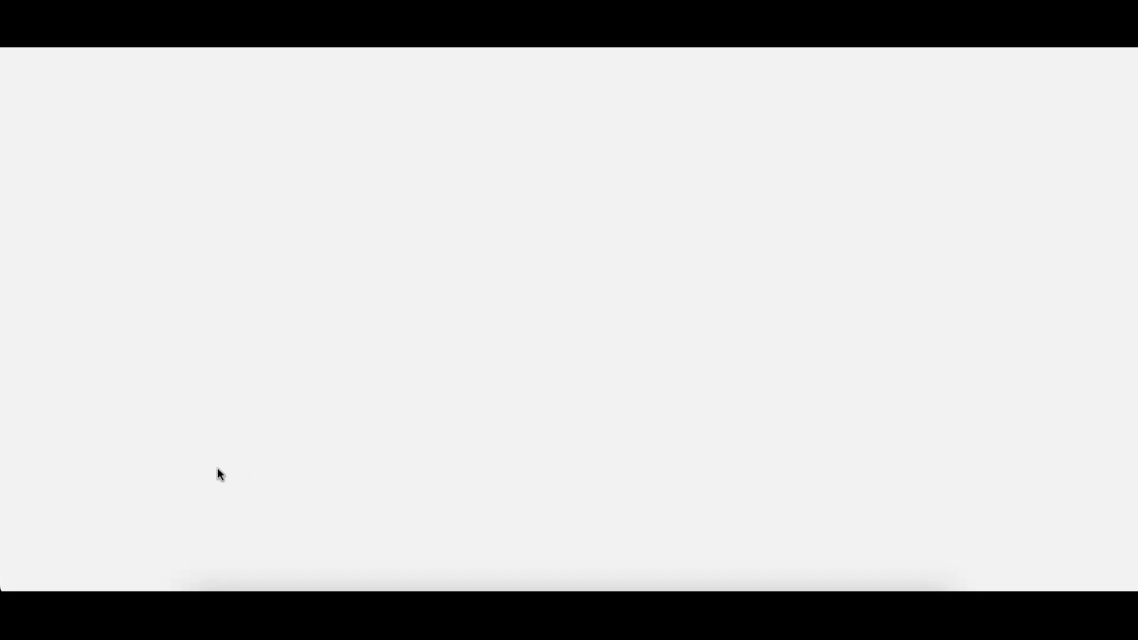
pyautogui.scroll(-4, 218, 473)
pyautogui.scroll(-3, 218, 470)
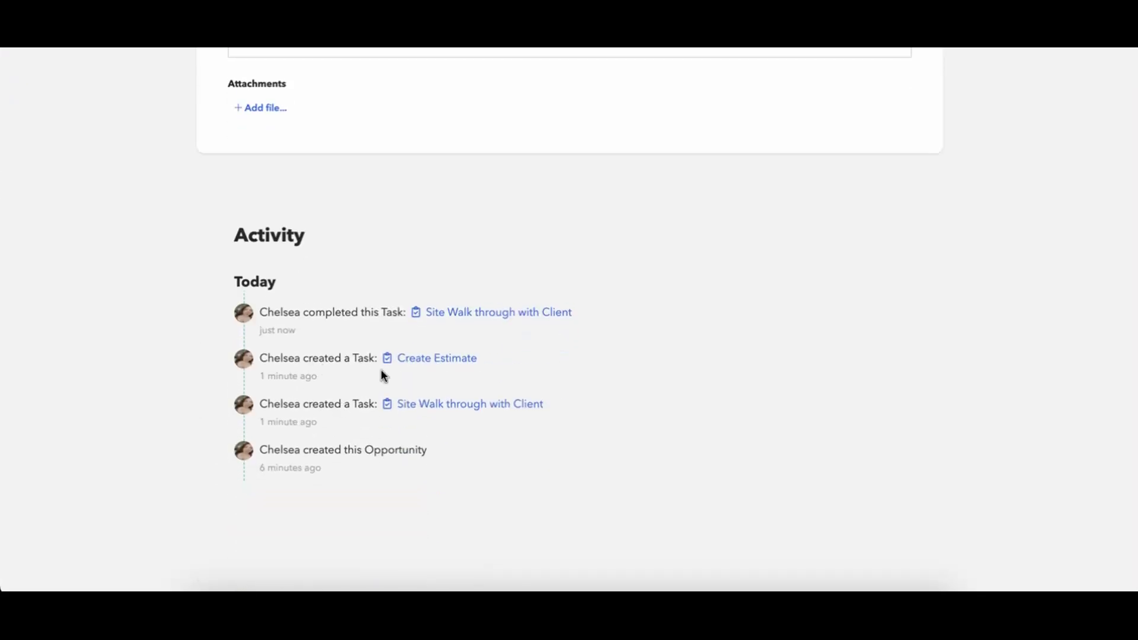
pyautogui.scroll(10, 470, 336)
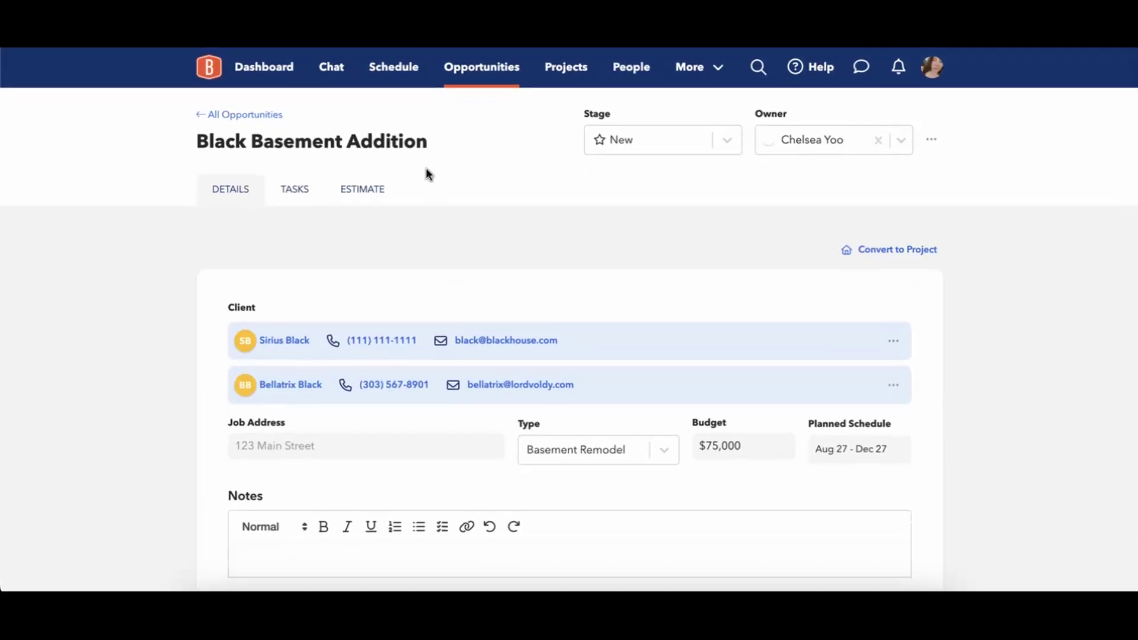
pyautogui.click(356, 191)
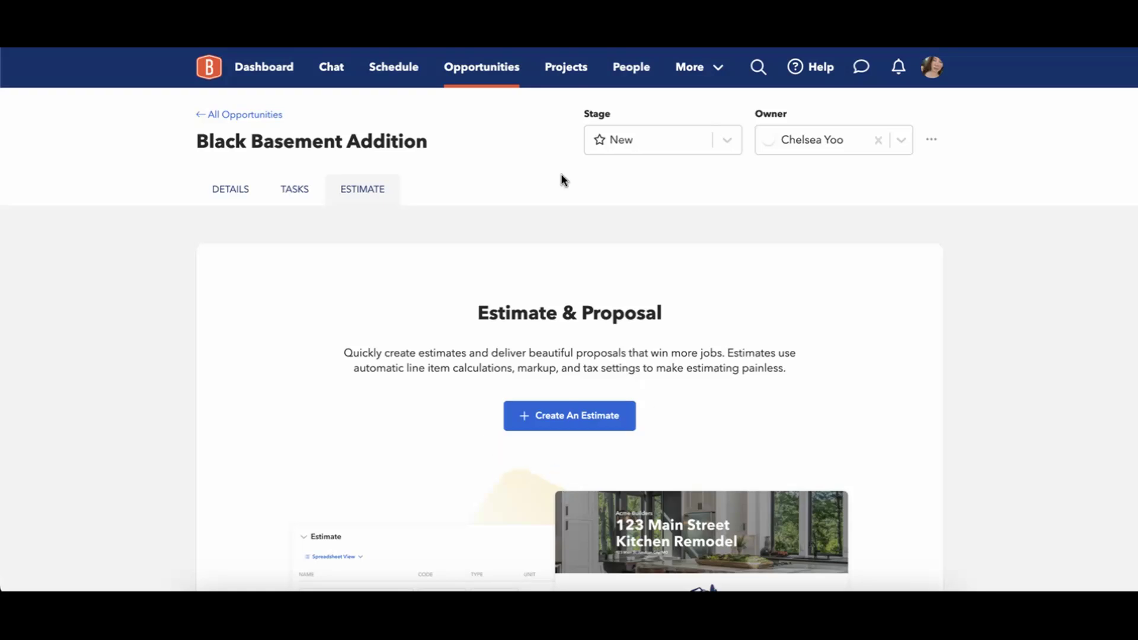
# Go back to All Opportunities to see Black Basement Addition under New at $75,000.
pyautogui.click(264, 114)
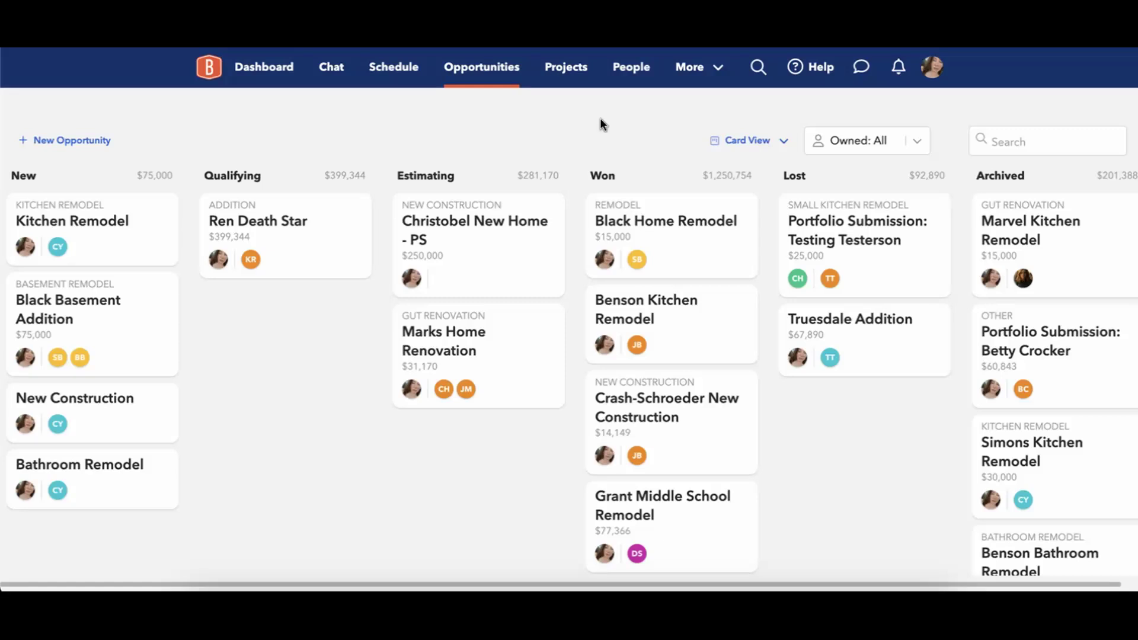
# Open the Portfolio page from the More menu.
pyautogui.click(707, 79)
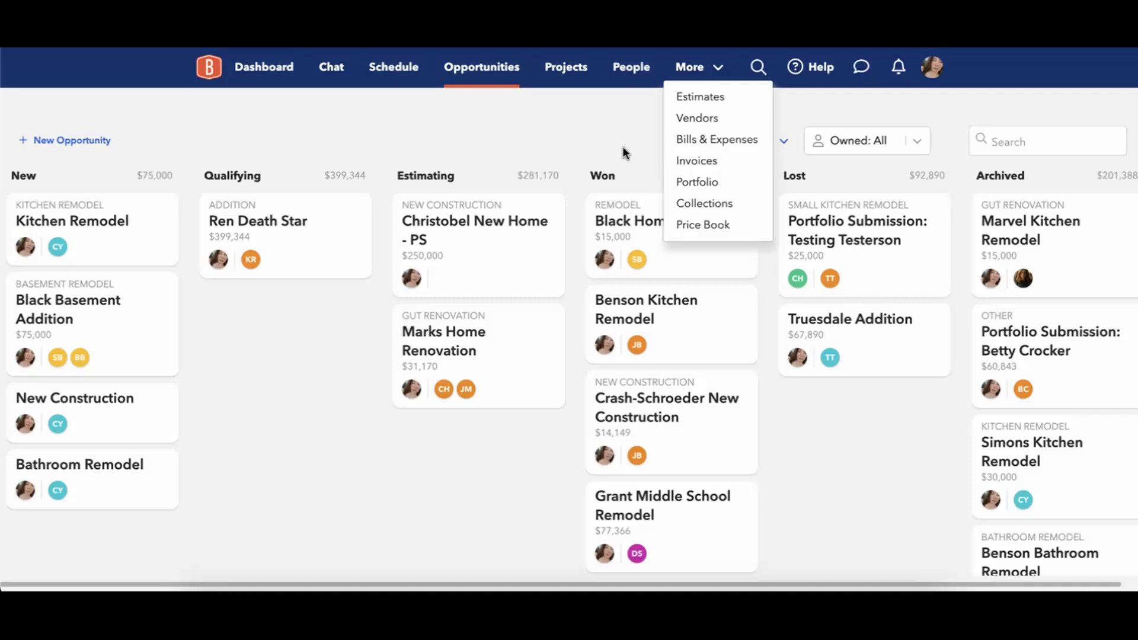
pyautogui.click(688, 182)
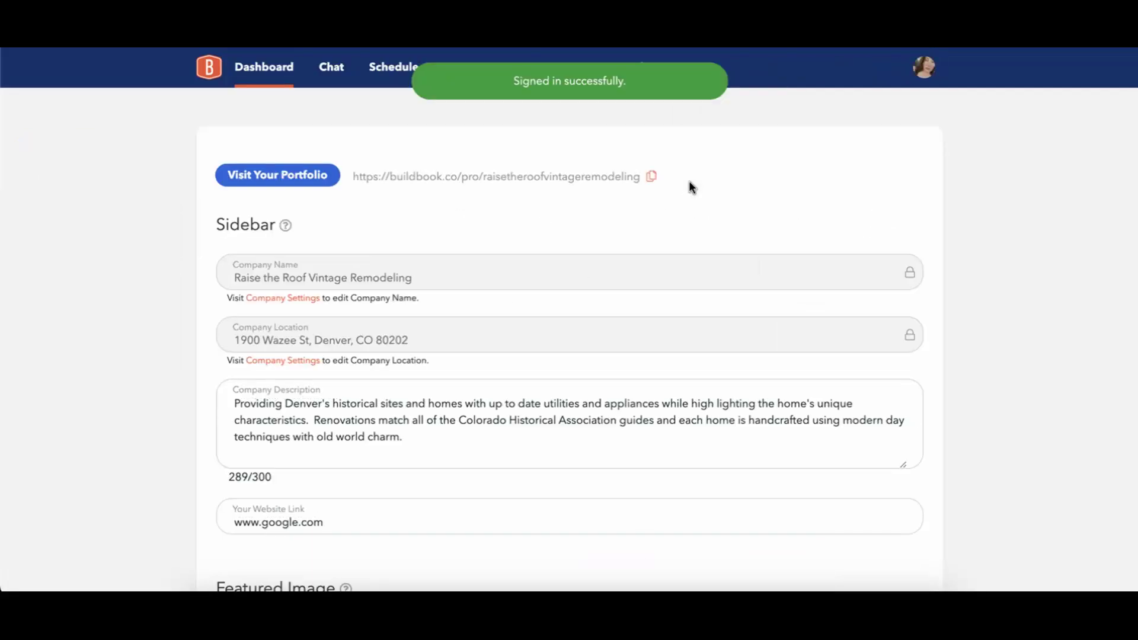
# Preview the public portfolio website, then return to the Opportunities board.
pyautogui.click(606, 177)
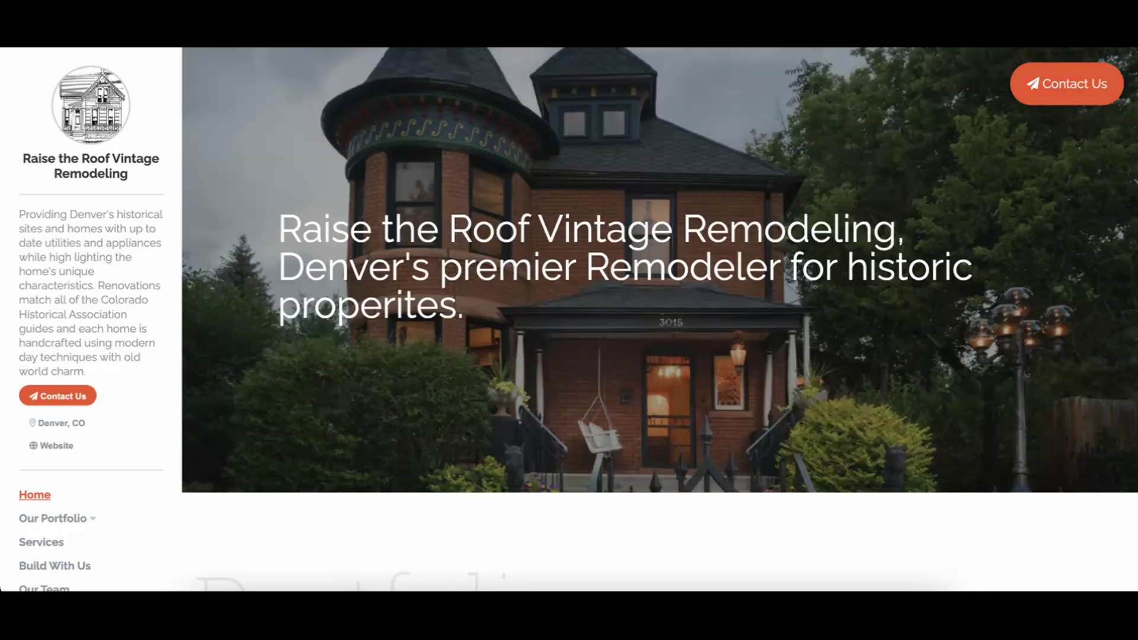
pyautogui.hotkey('ctrl', 'shift', 'Tab')
pyautogui.click(484, 74)
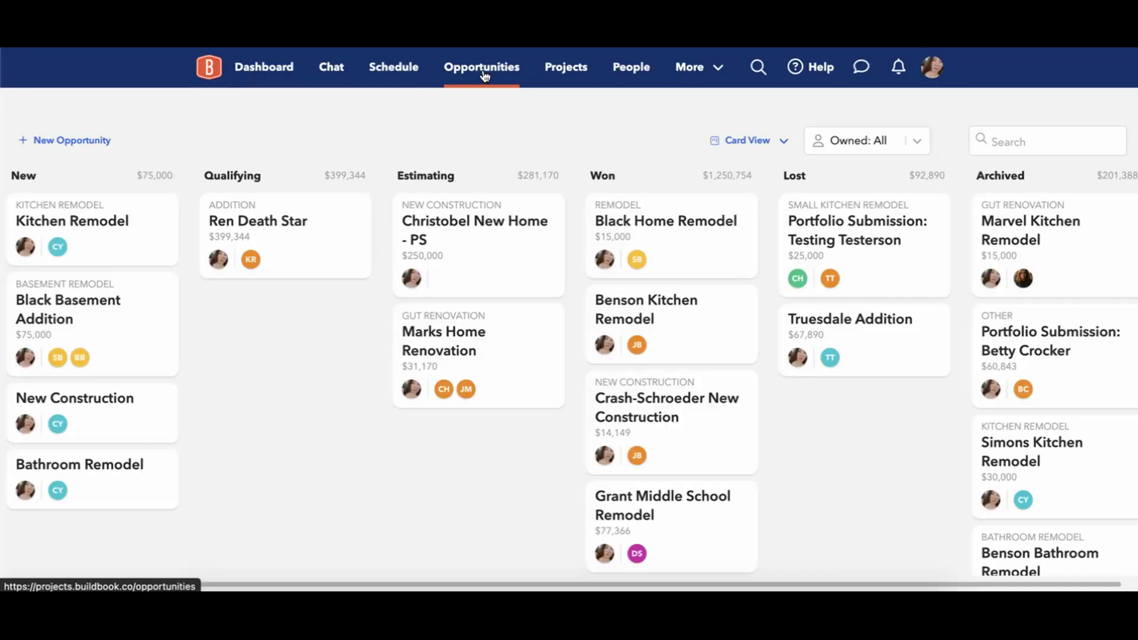